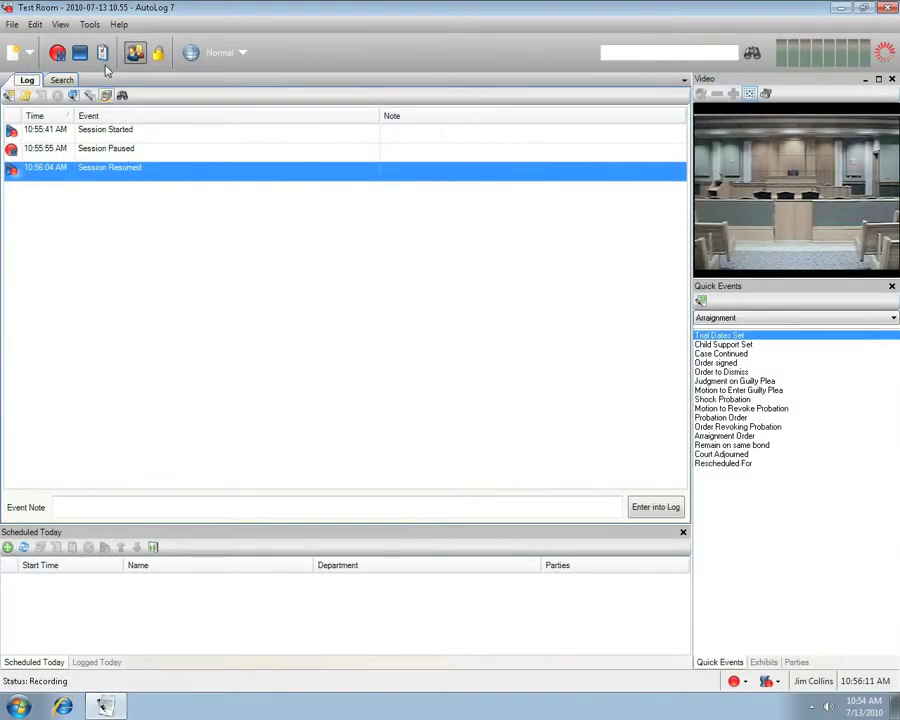
- Name the session CDR45, set its type to Arraignment, and enter a State vs defendant case title
{"action": "left_click", "coordinate": [102, 53]}
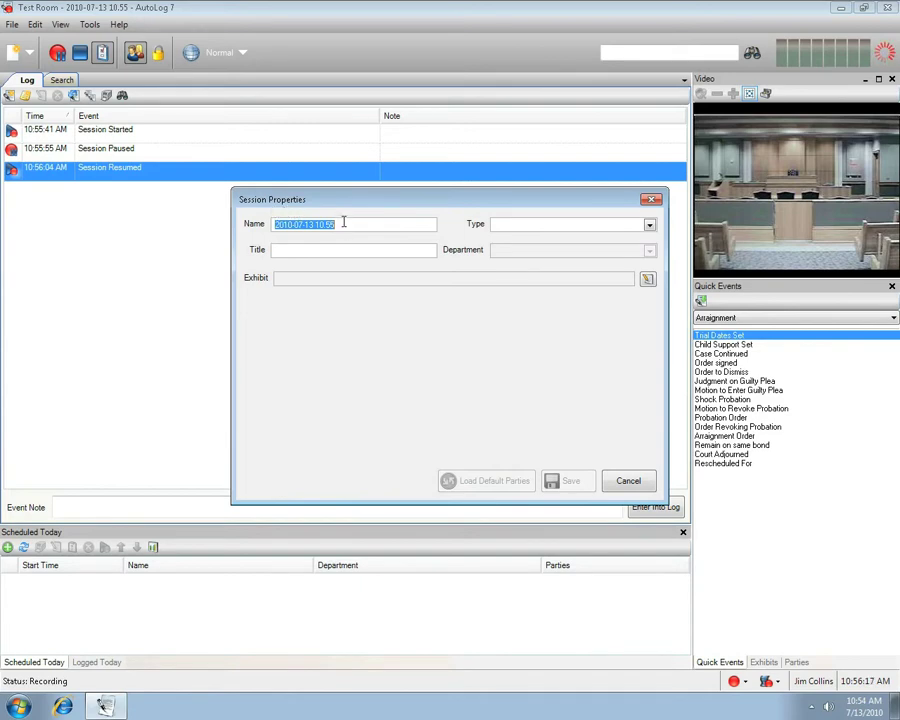
{"action": "type", "text": "CDR45"}
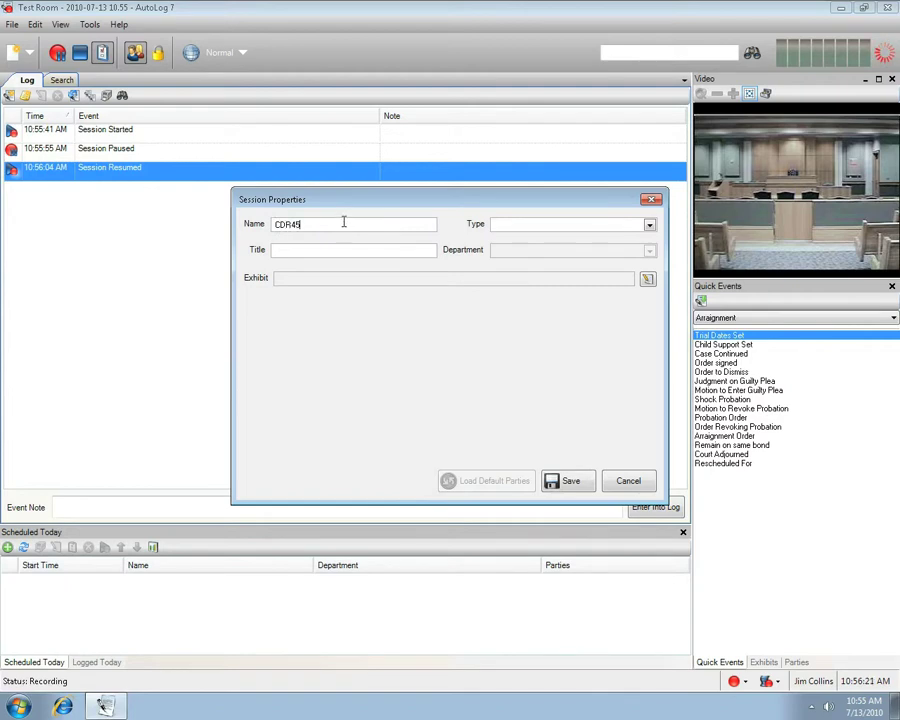
{"action": "left_click", "coordinate": [649, 225]}
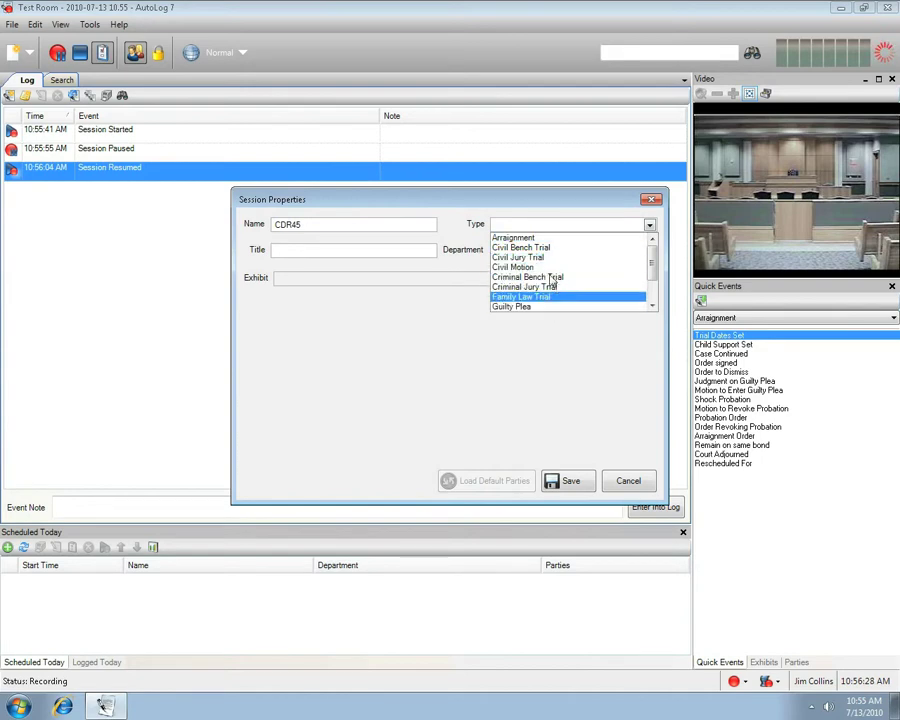
{"action": "left_click", "coordinate": [530, 241]}
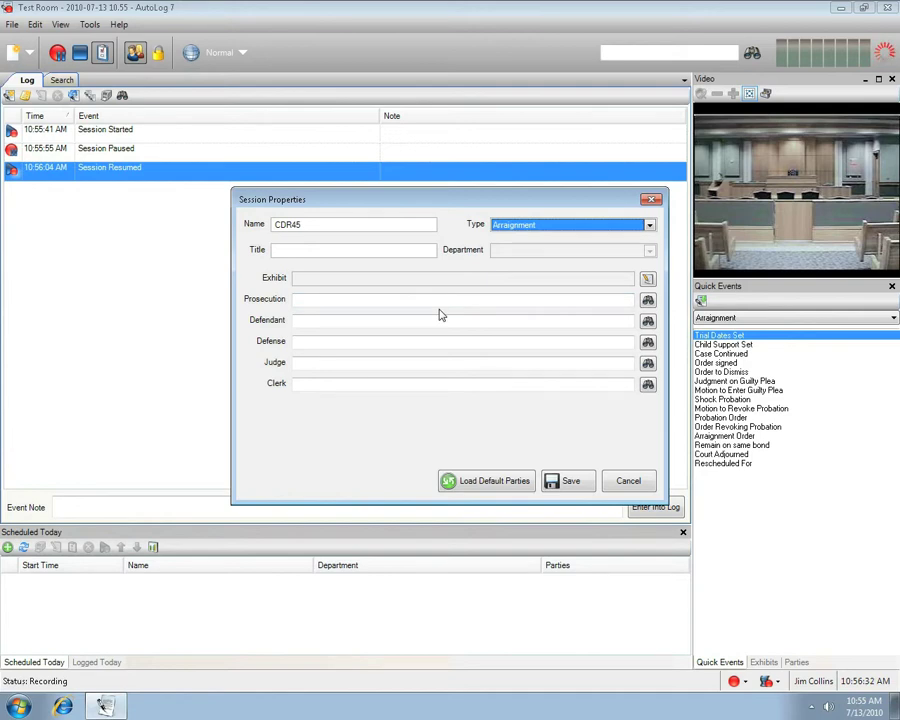
{"action": "left_click", "coordinate": [278, 250]}
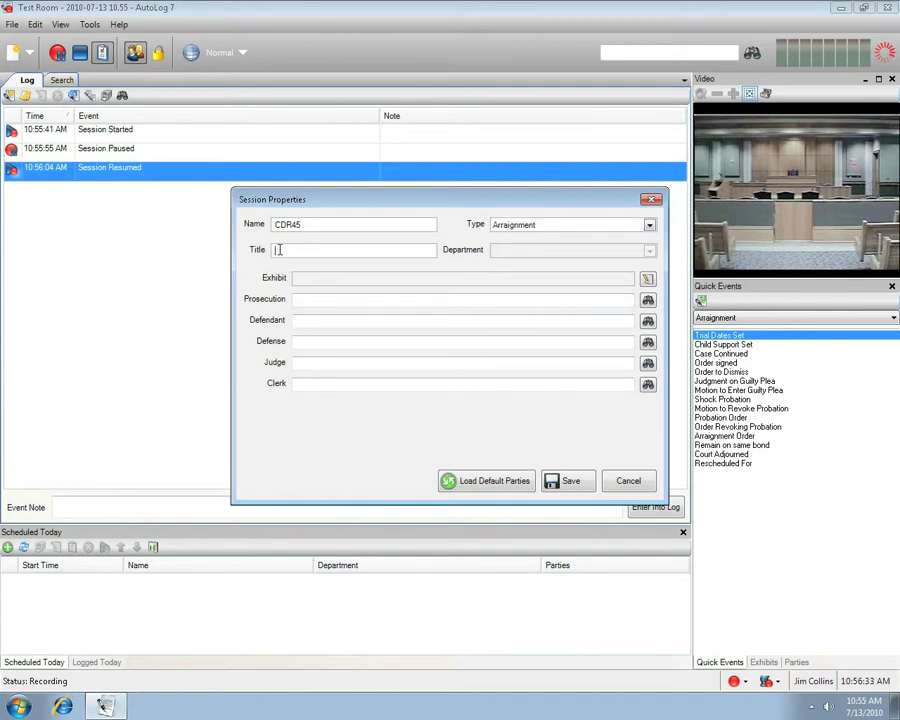
{"action": "type", "text": "State vs Dewy"}
{"action": "left_click", "coordinate": [297, 300]}
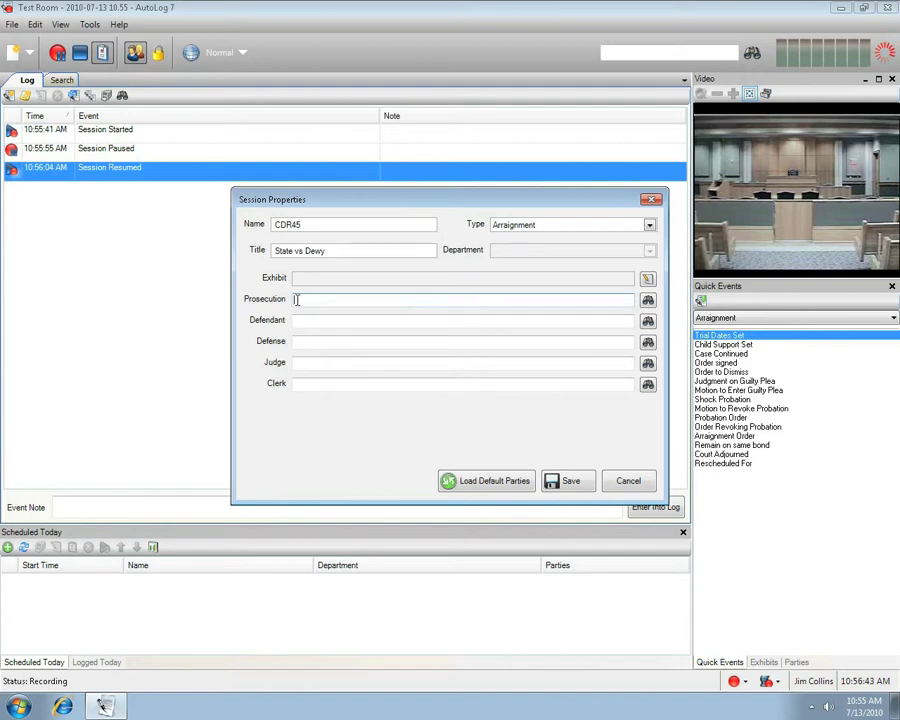
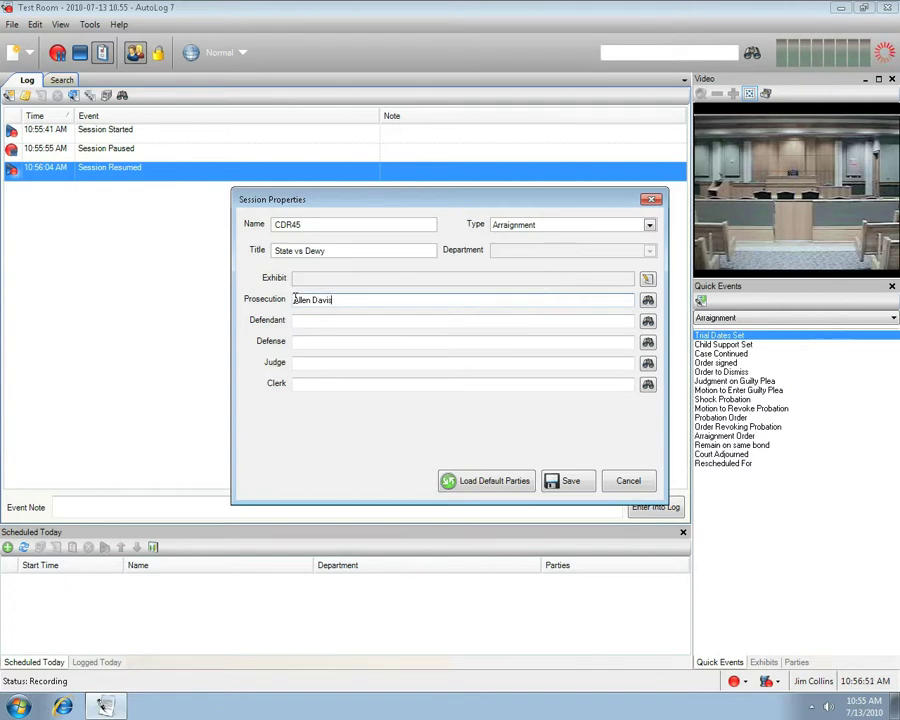
- Enter the prosecution, defendant and defense names in the session properties
{"action": "left_click", "coordinate": [300, 320]}
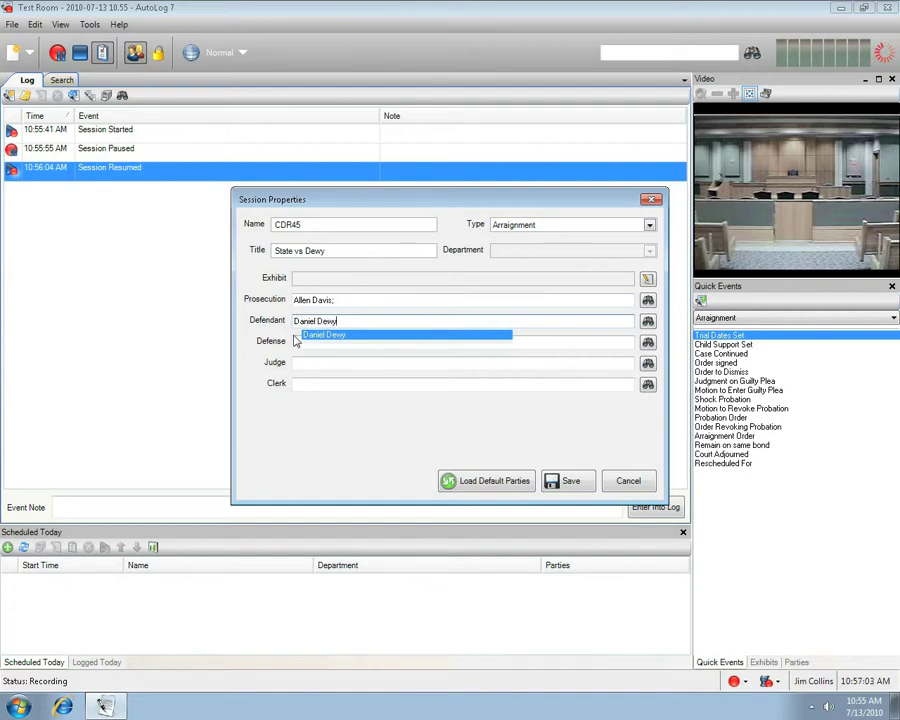
{"action": "left_click", "coordinate": [300, 341]}
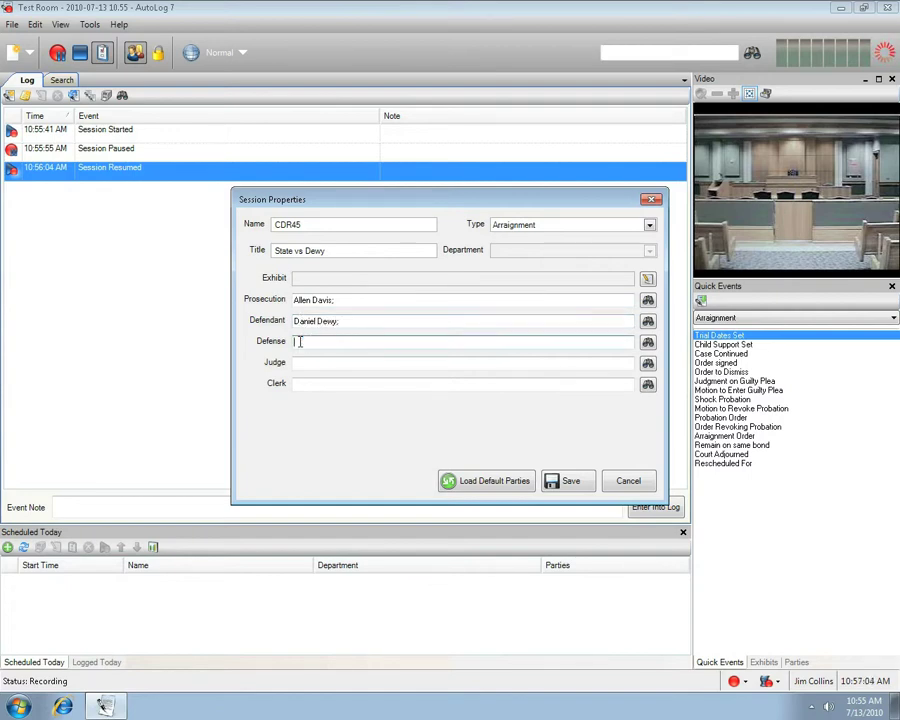
- Fill in the judge and clerk from the suggested names and save the session properties
{"action": "left_click", "coordinate": [299, 362]}
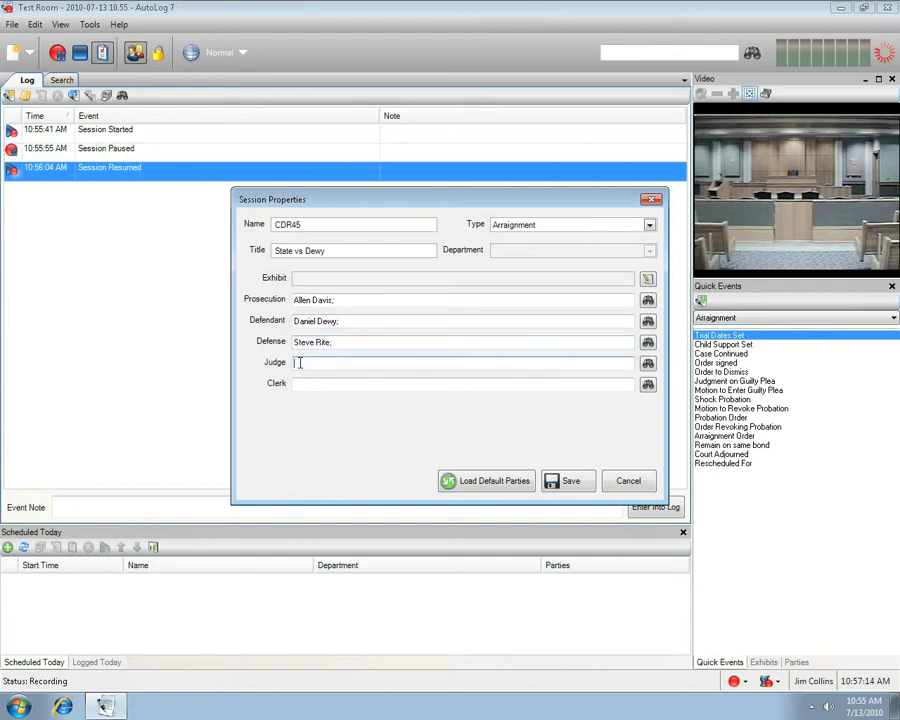
{"action": "type", "text": "Georg"}
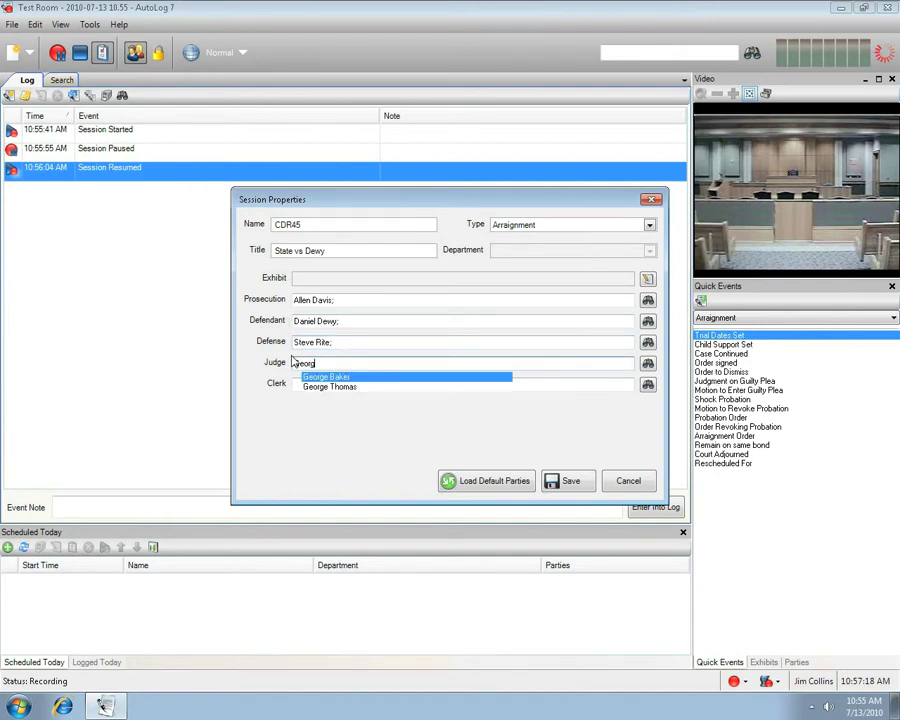
{"action": "left_click", "coordinate": [314, 388]}
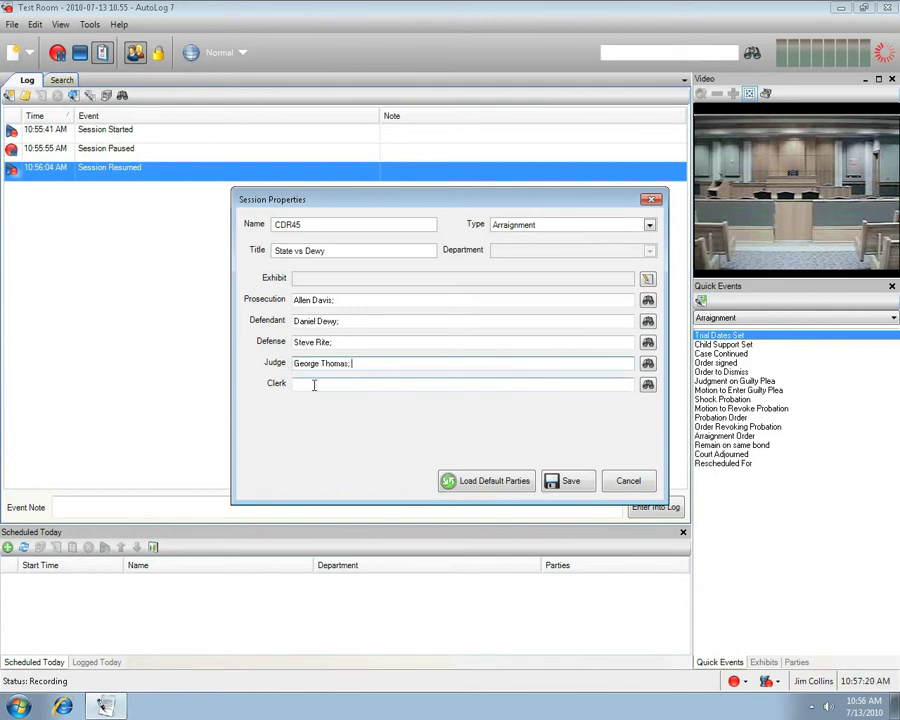
{"action": "left_click", "coordinate": [299, 384]}
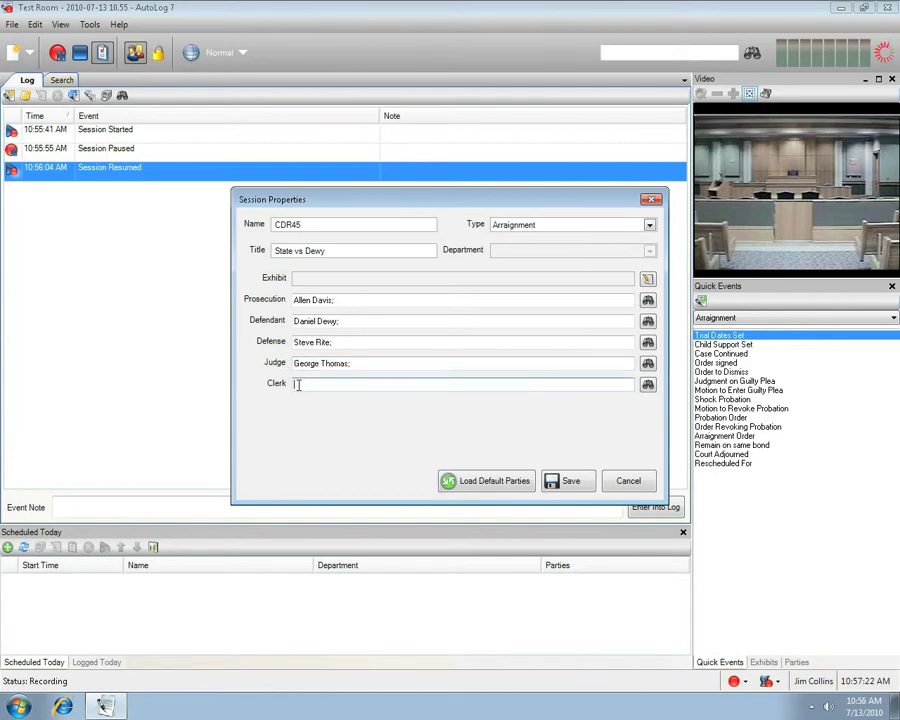
{"action": "type", "text": "Sal"}
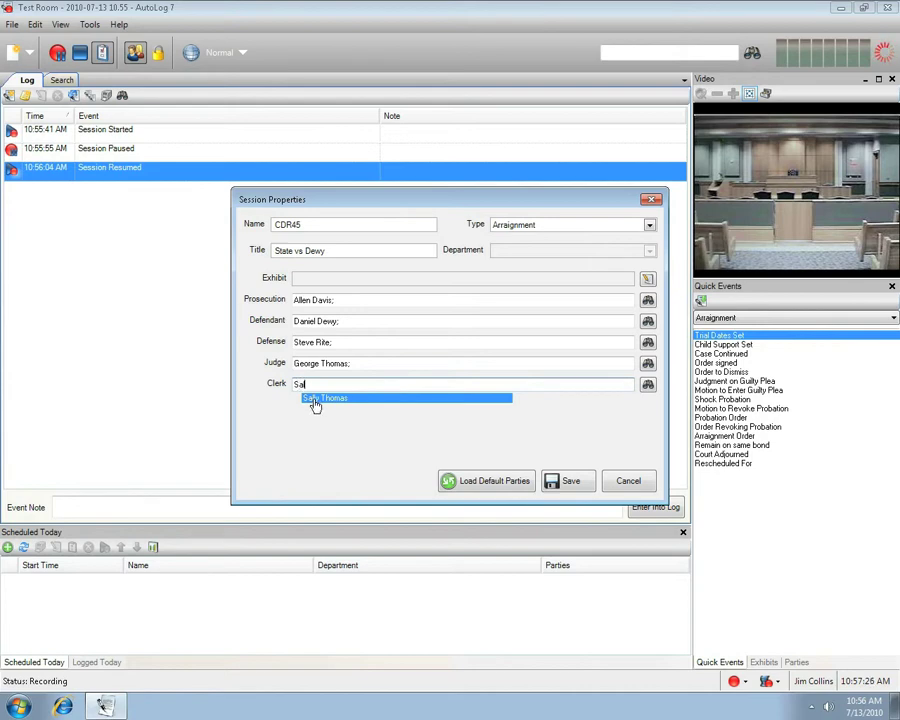
{"action": "left_click", "coordinate": [313, 398]}
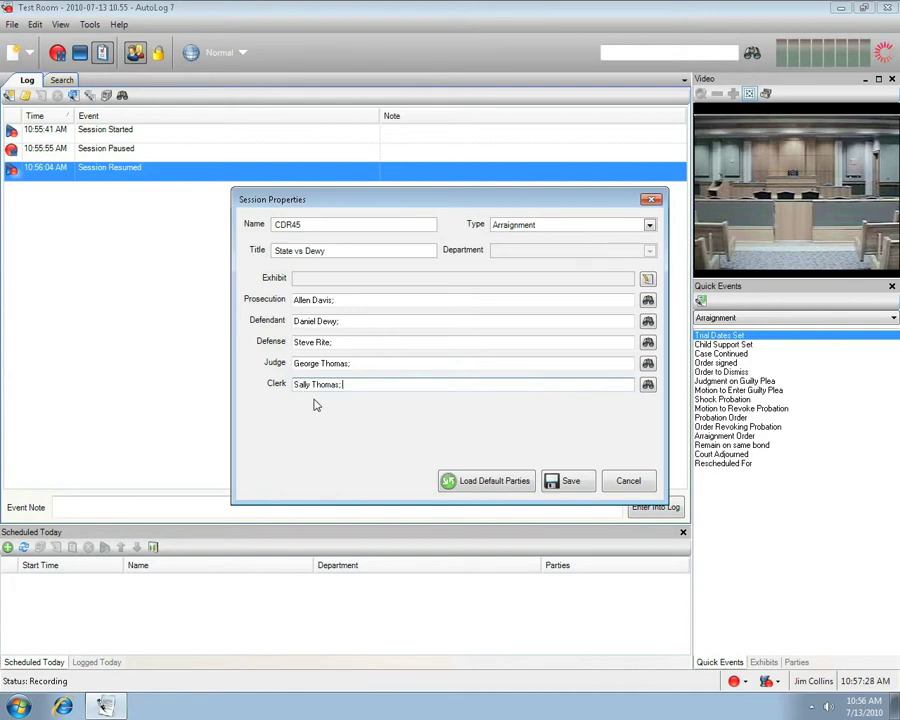
{"action": "left_click", "coordinate": [571, 482]}
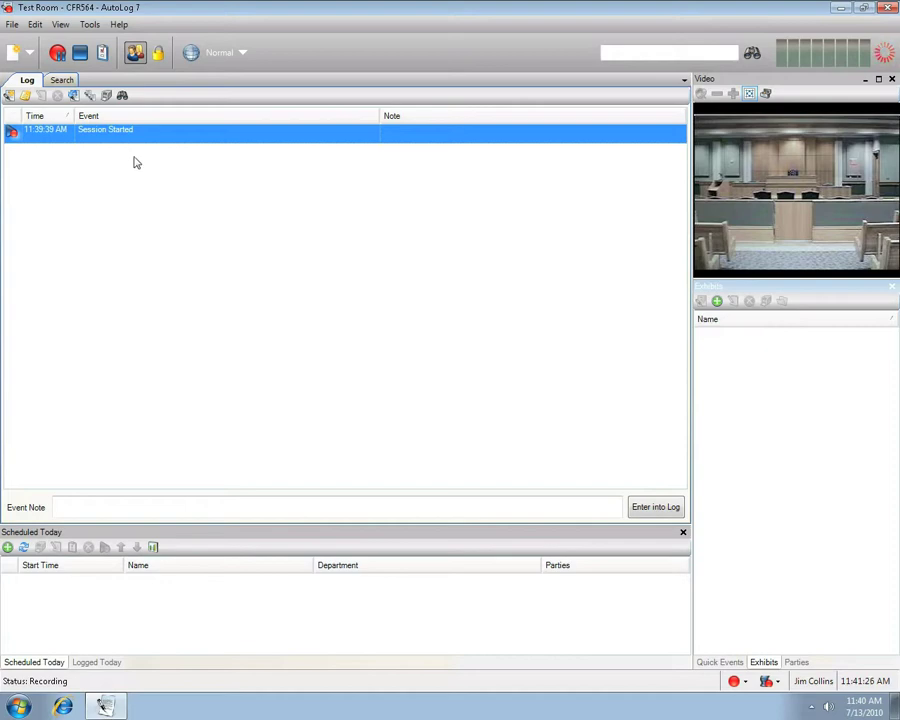
- Log the Trial Dates Set and Child Support Set quick events, then show the Parties list
{"action": "left_click", "coordinate": [721, 662]}
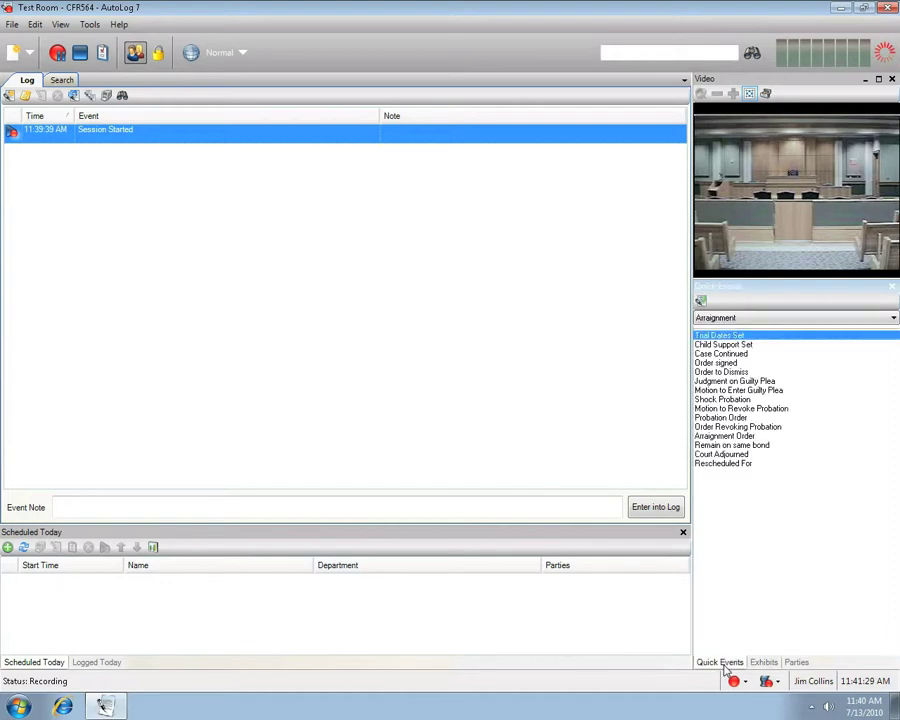
{"action": "left_click", "coordinate": [770, 318]}
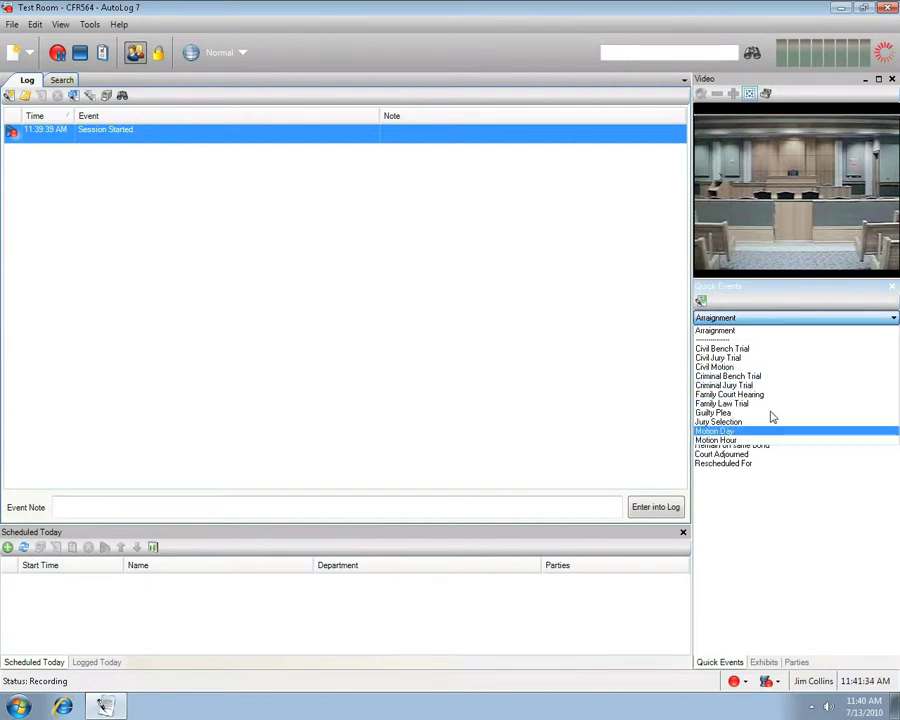
{"action": "left_click", "coordinate": [765, 336]}
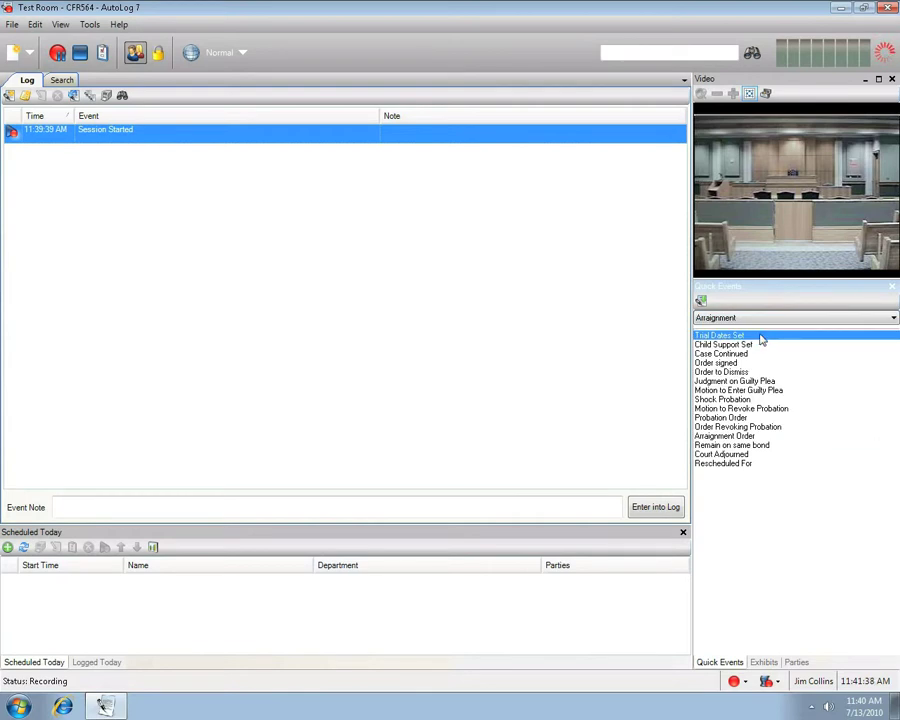
{"action": "double_click", "coordinate": [760, 337]}
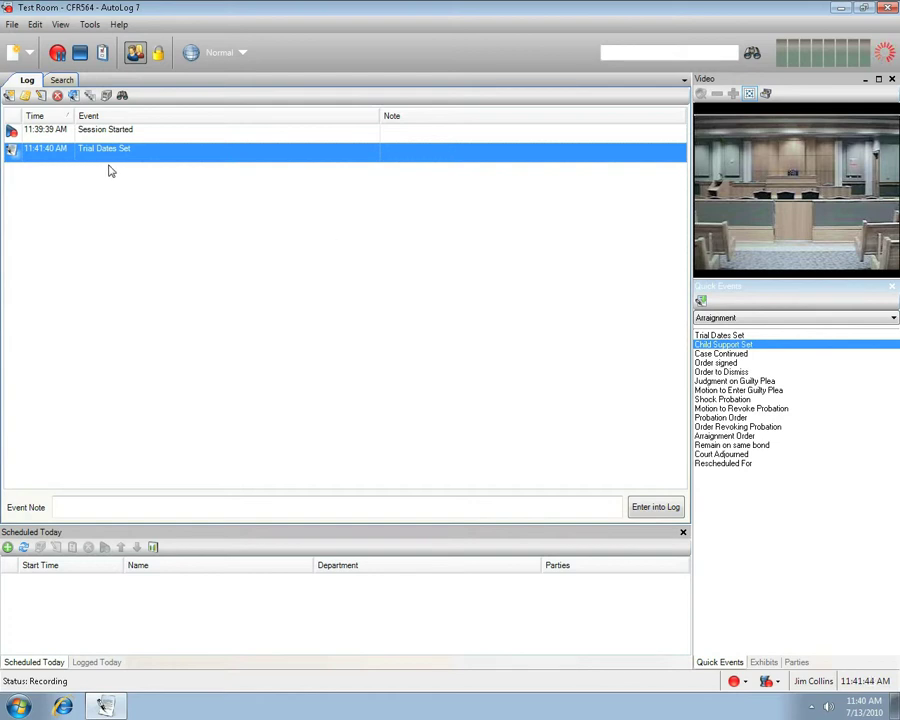
{"action": "left_click", "coordinate": [712, 345]}
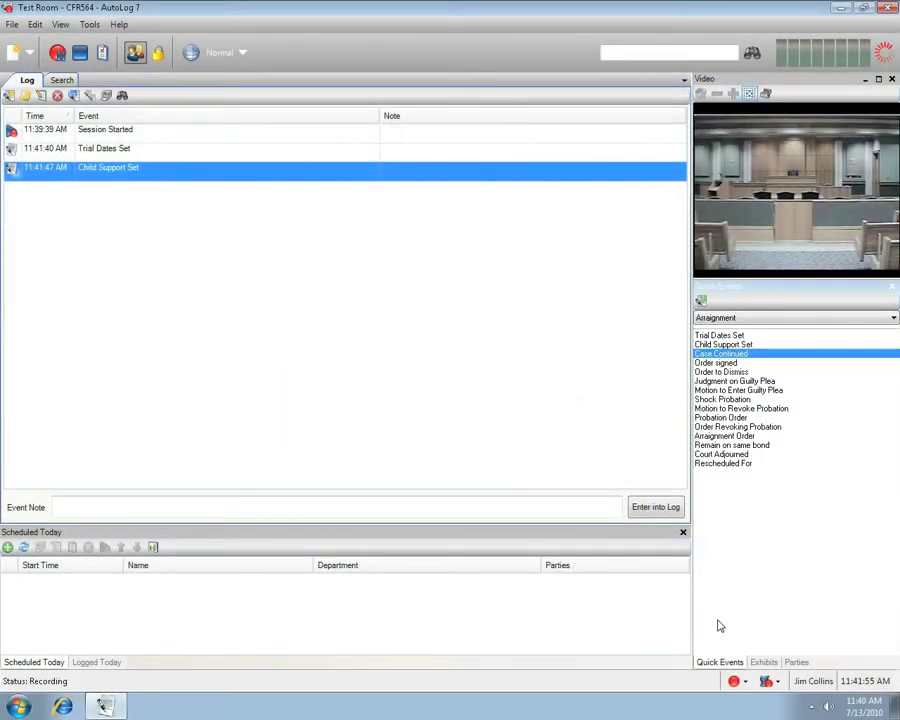
{"action": "left_click", "coordinate": [792, 663]}
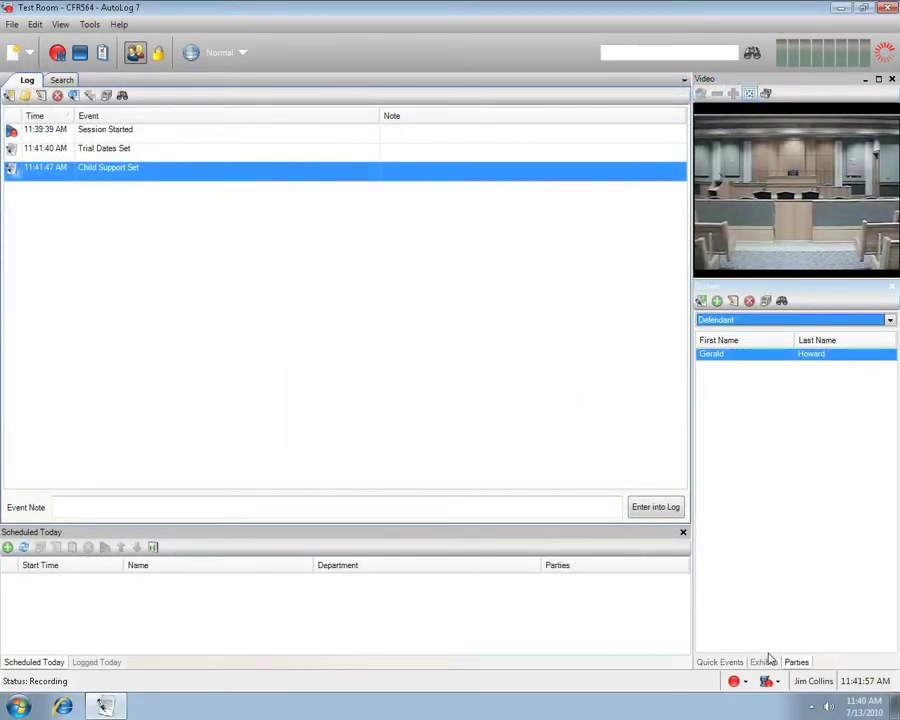
- Log a Cross Examination event for the defendant from the Parties list
{"action": "left_click", "coordinate": [745, 321]}
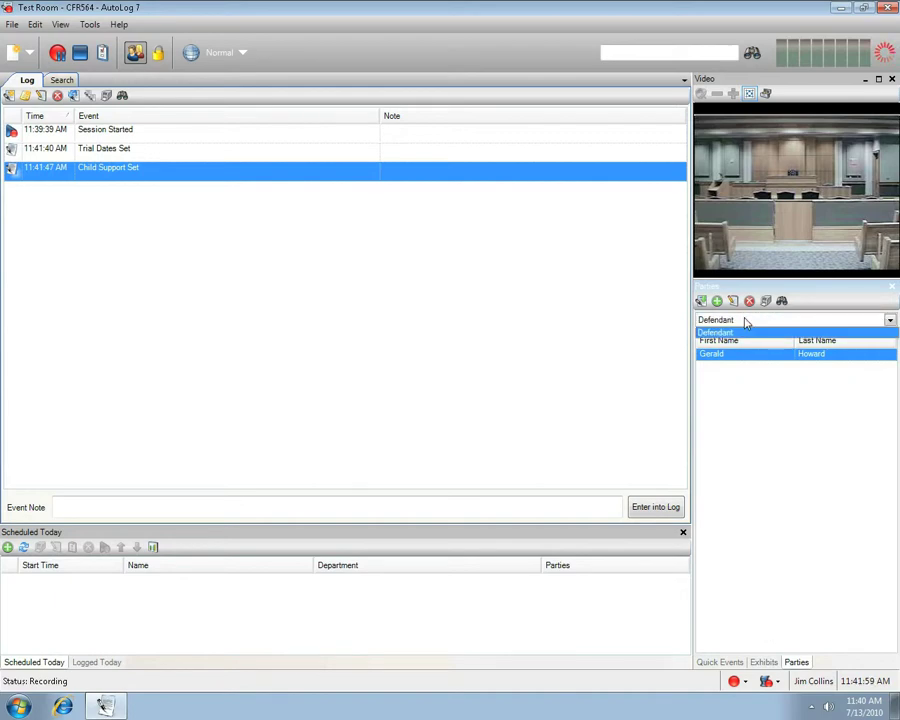
{"action": "left_click", "coordinate": [745, 321]}
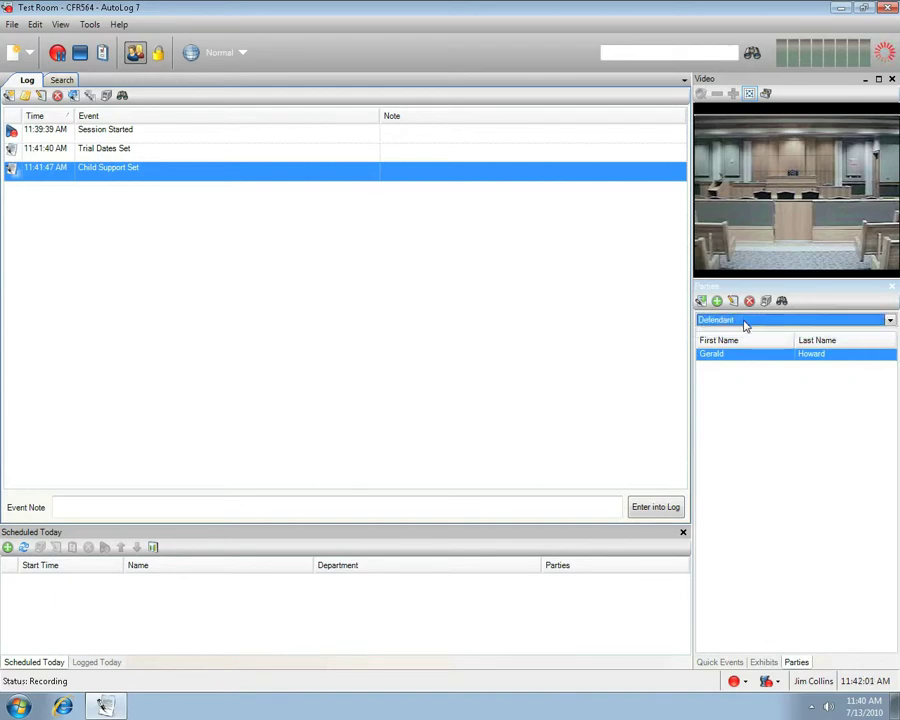
{"action": "left_click", "coordinate": [745, 358]}
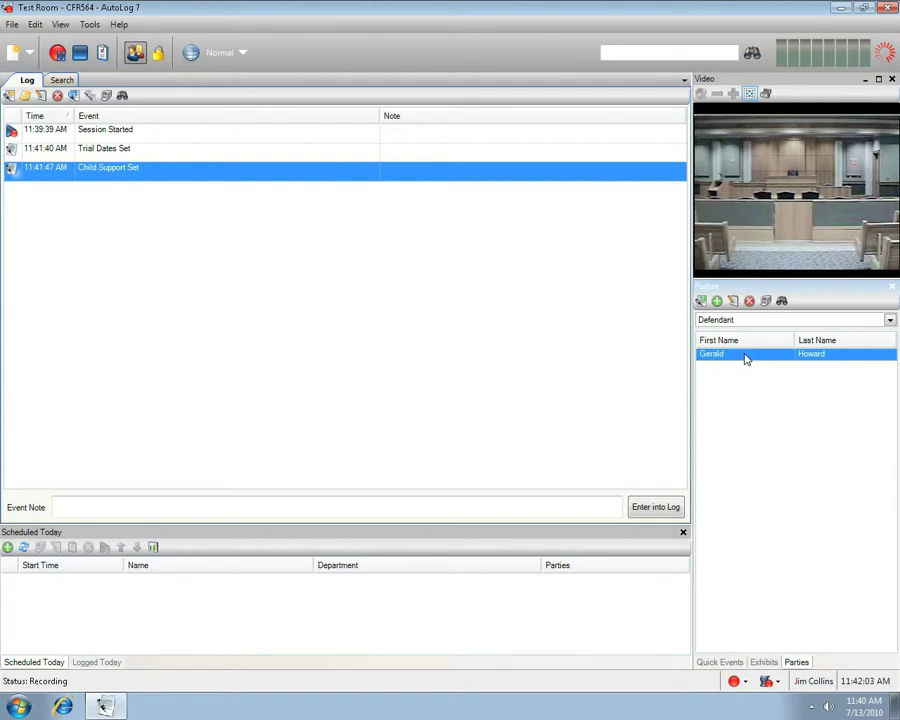
{"action": "double_click", "coordinate": [745, 356]}
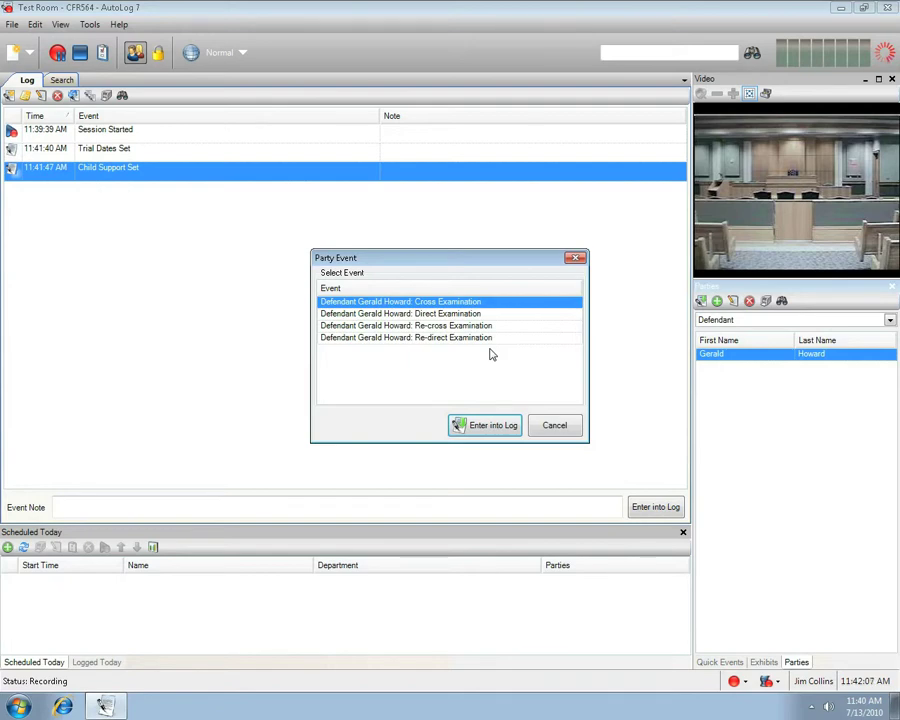
{"action": "left_click", "coordinate": [491, 425]}
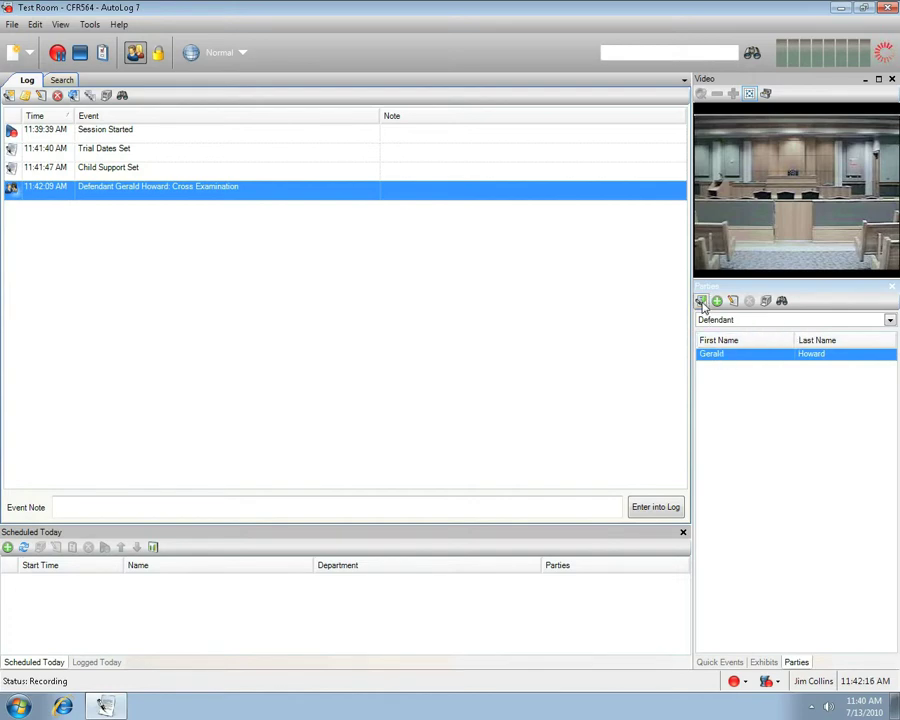
- Log a Direct Examination event for the defendant
{"action": "left_click", "coordinate": [702, 301]}
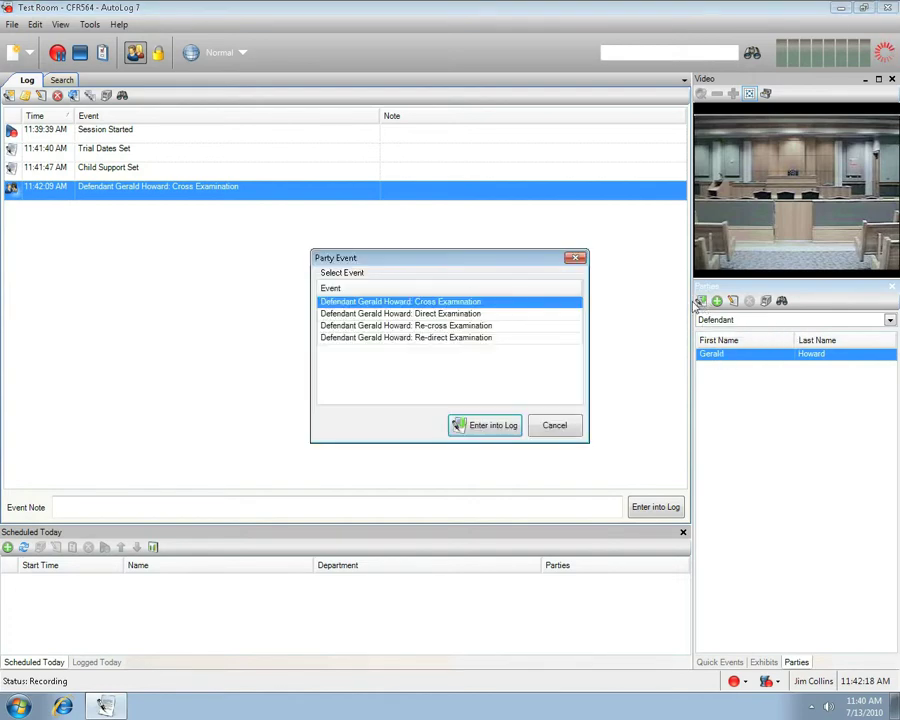
{"action": "left_click", "coordinate": [470, 314]}
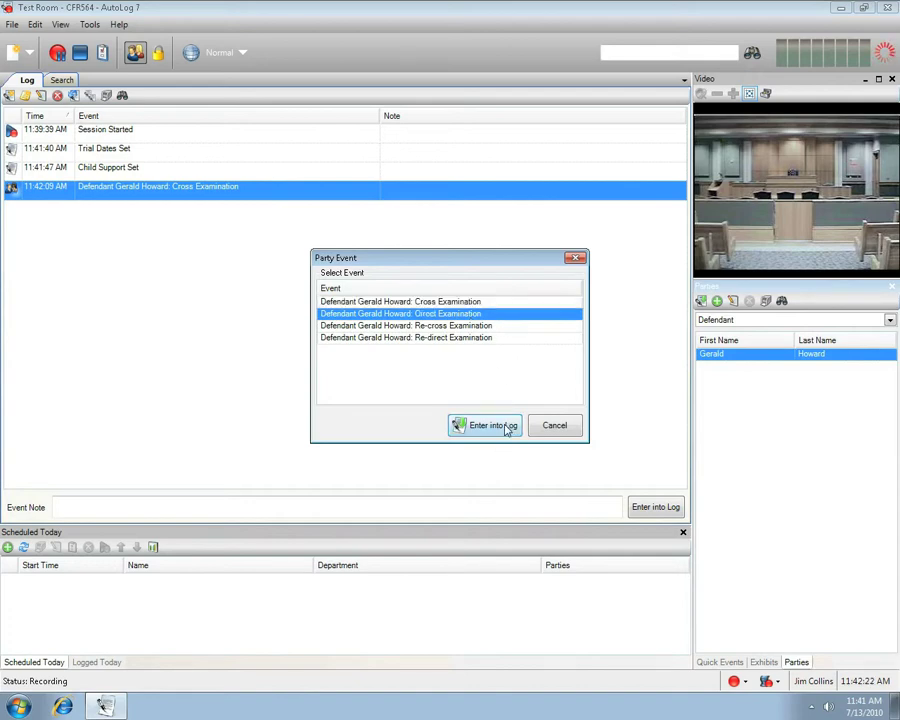
{"action": "double_click", "coordinate": [478, 318]}
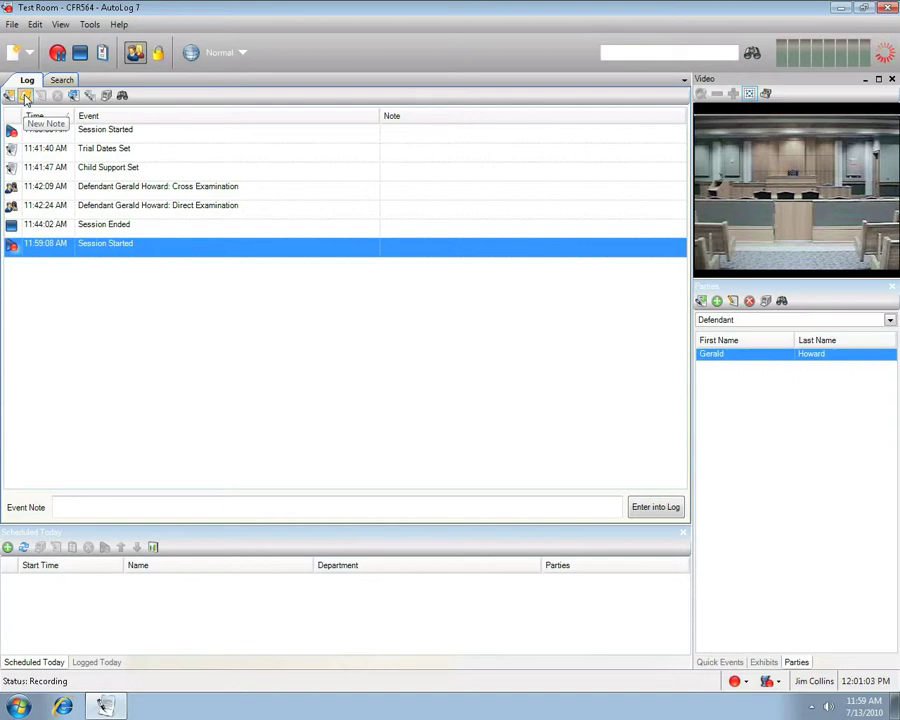
- Add a note entry with private note 'Custom Note' and a second note 'Custom Note 2'
{"action": "left_click", "coordinate": [26, 96]}
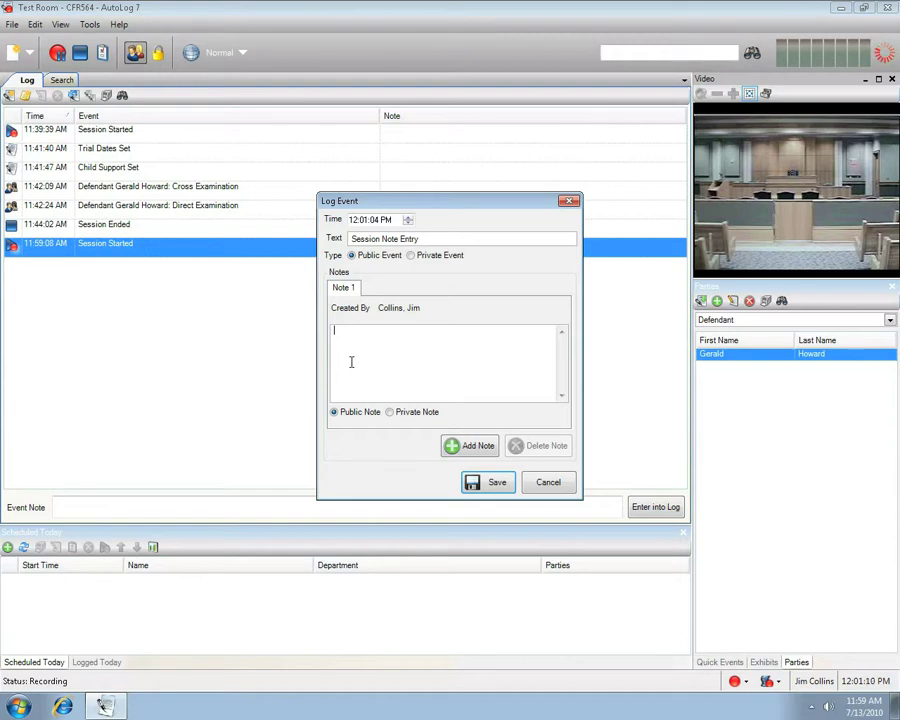
{"action": "type", "text": "Custom Note"}
{"action": "left_click", "coordinate": [390, 413]}
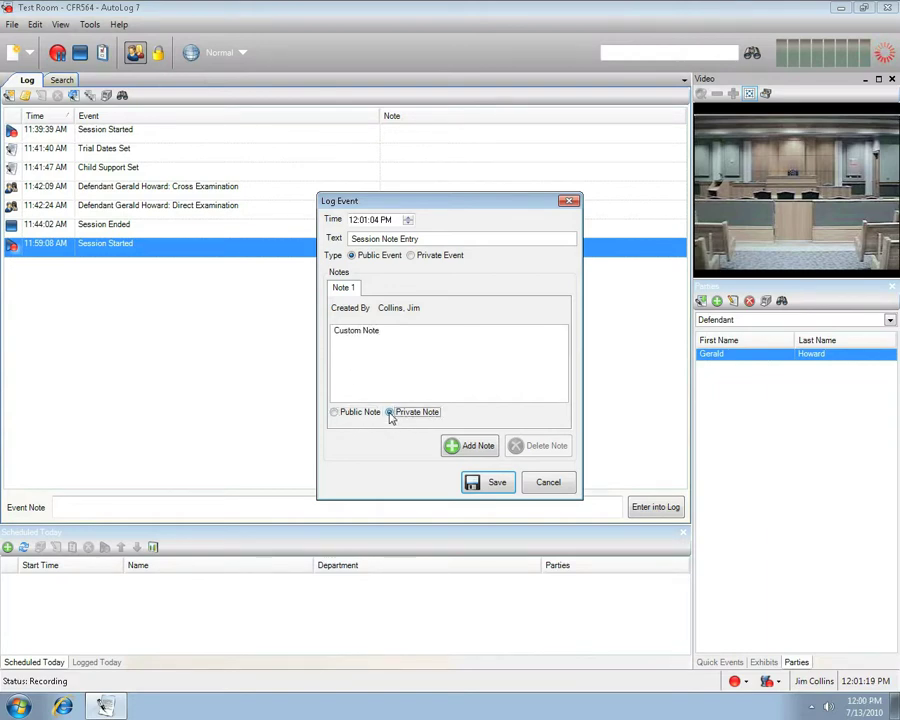
{"action": "left_click", "coordinate": [475, 447]}
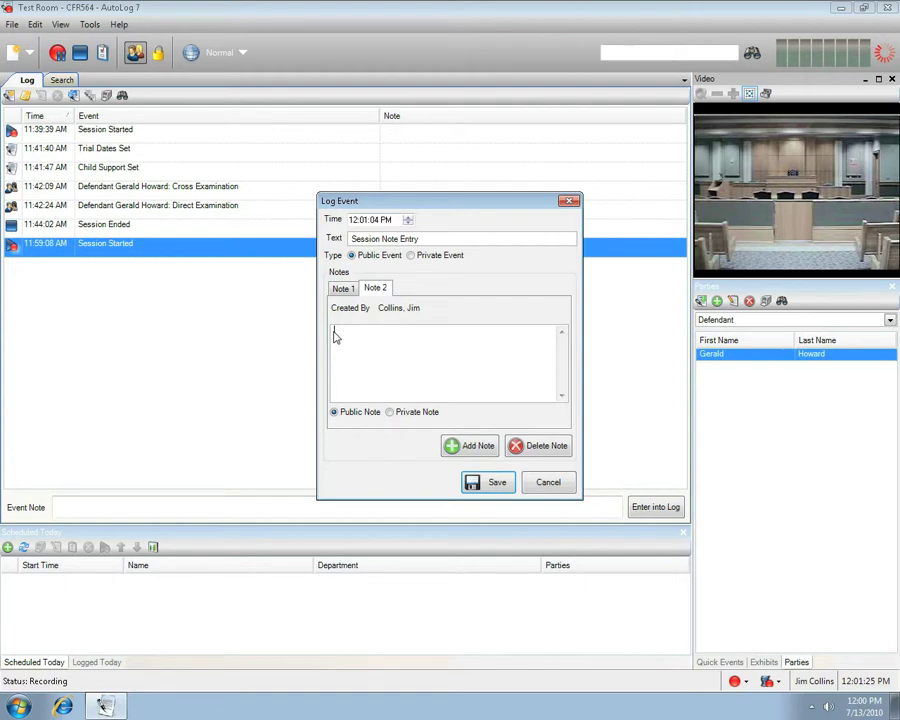
{"action": "type", "text": "Custom Note 2"}
{"action": "left_click", "coordinate": [492, 484]}
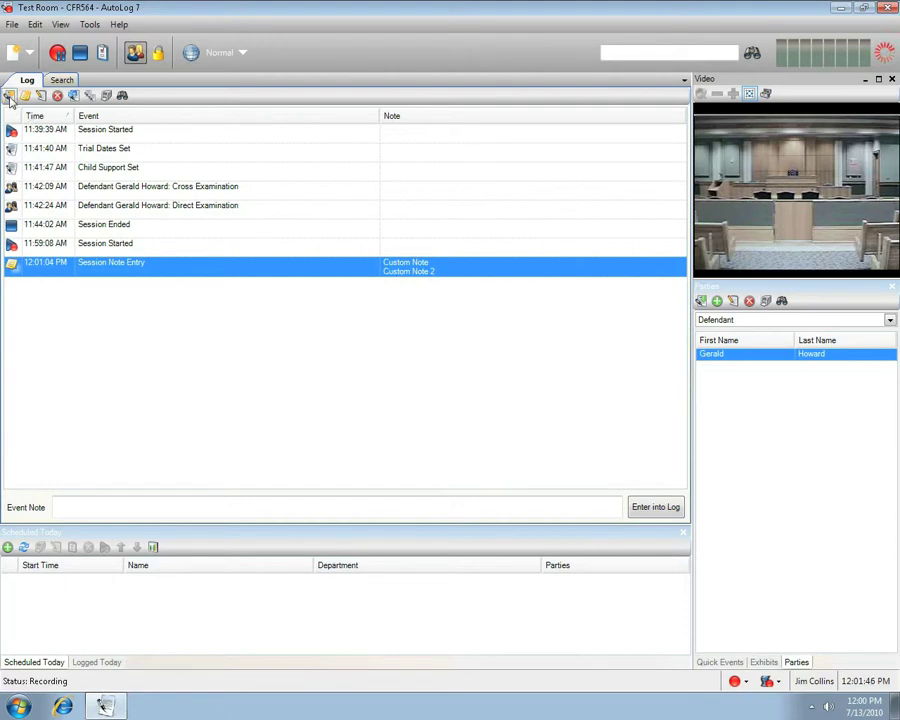
- Log a private custom event named 'Custom Event'
{"action": "left_click", "coordinate": [9, 97]}
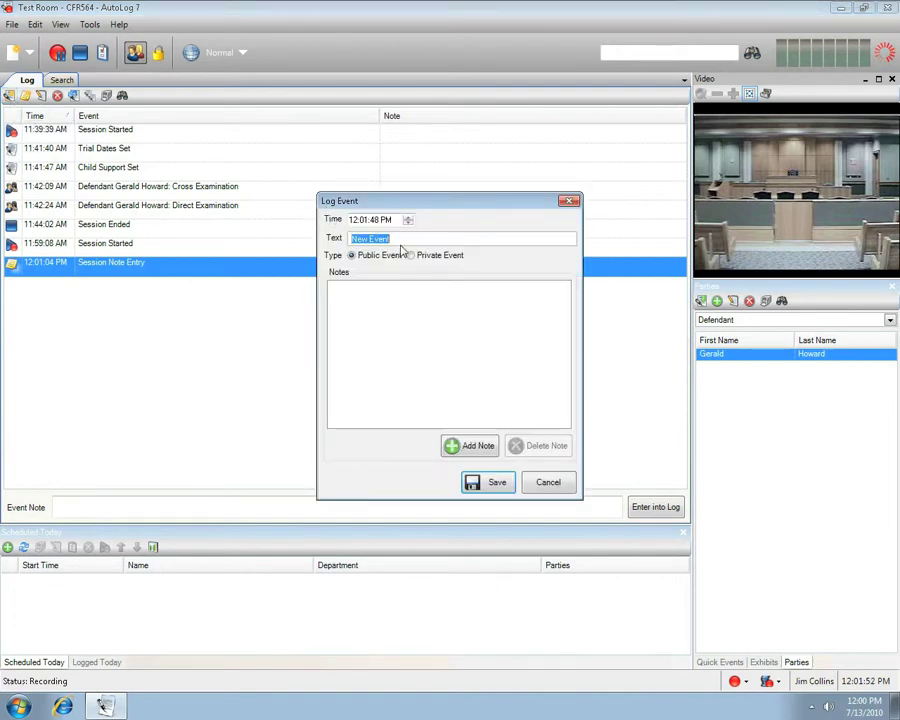
{"action": "type", "text": "Custom Eve"}
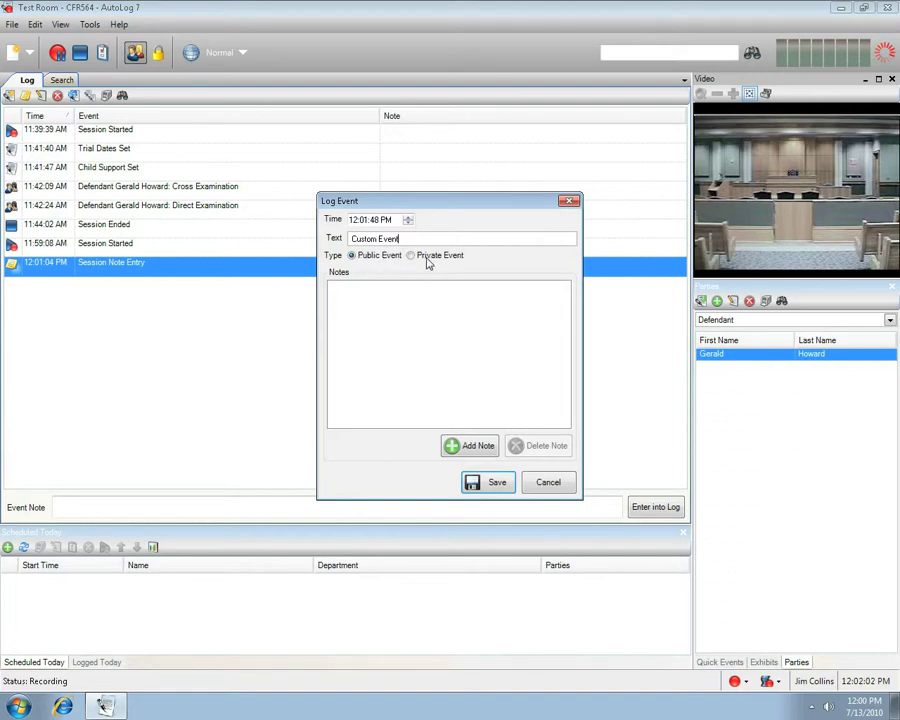
{"action": "left_click", "coordinate": [410, 257]}
{"action": "left_click", "coordinate": [493, 486]}
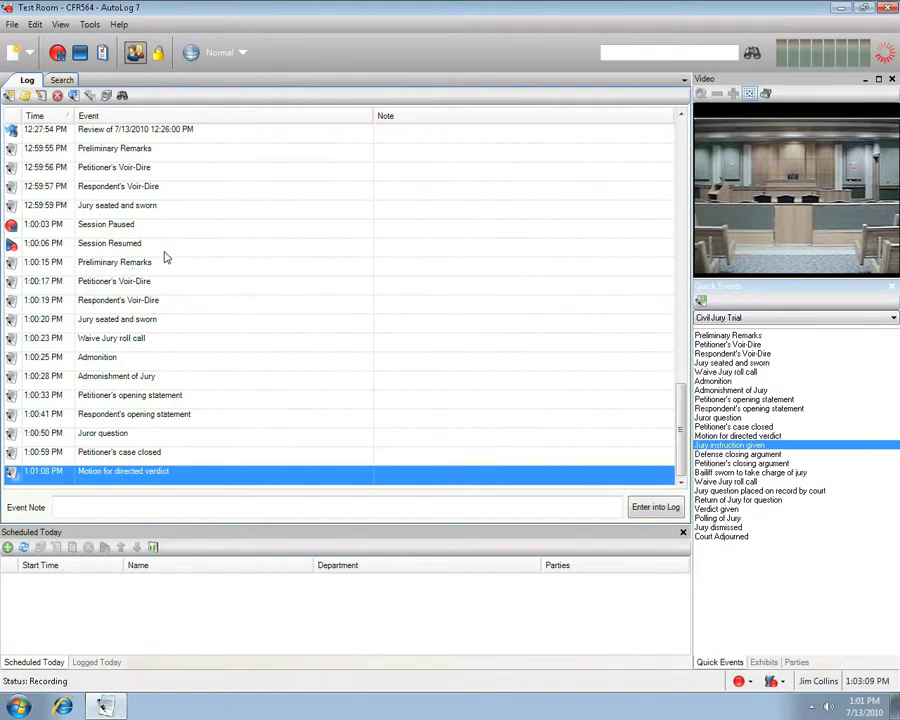
- Review the recording from Admonition, stepping through Admonishment of Jury and Petitioner's opening statement, then close
{"action": "left_click", "coordinate": [116, 362]}
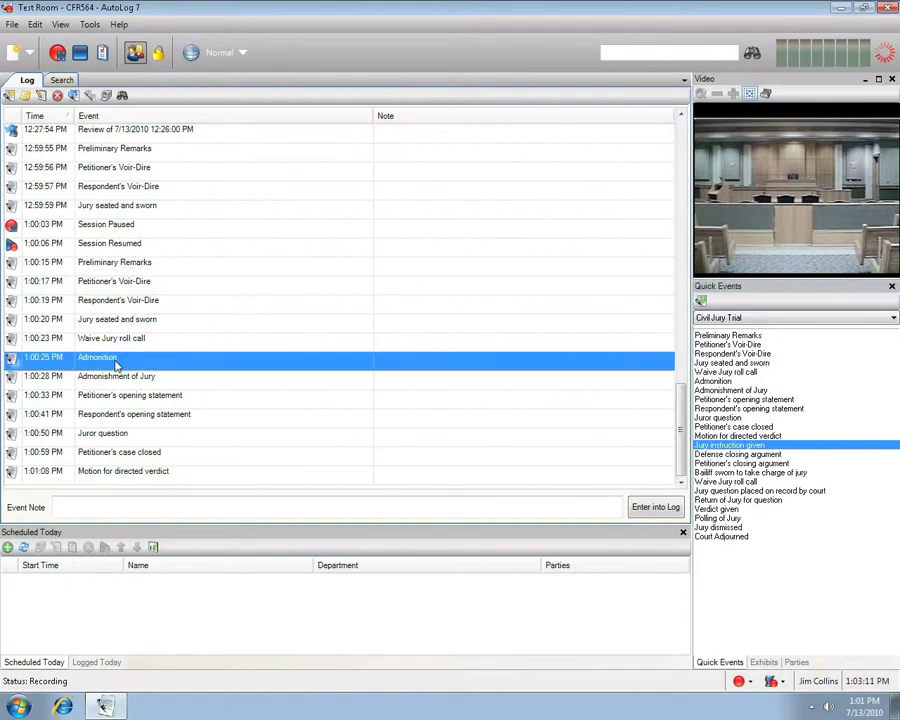
{"action": "right_click", "coordinate": [116, 364]}
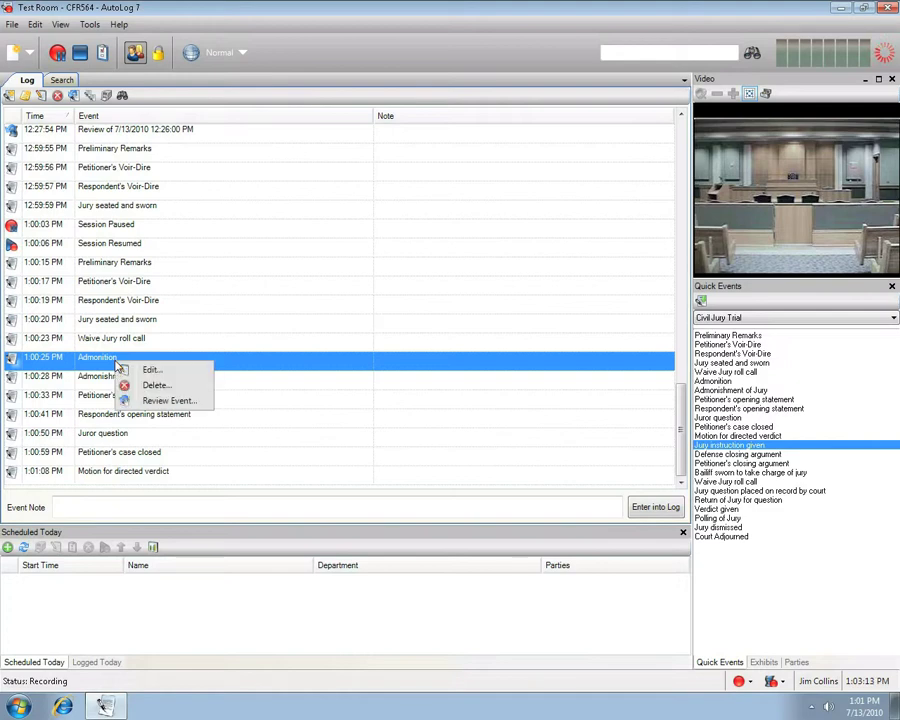
{"action": "left_click", "coordinate": [157, 401]}
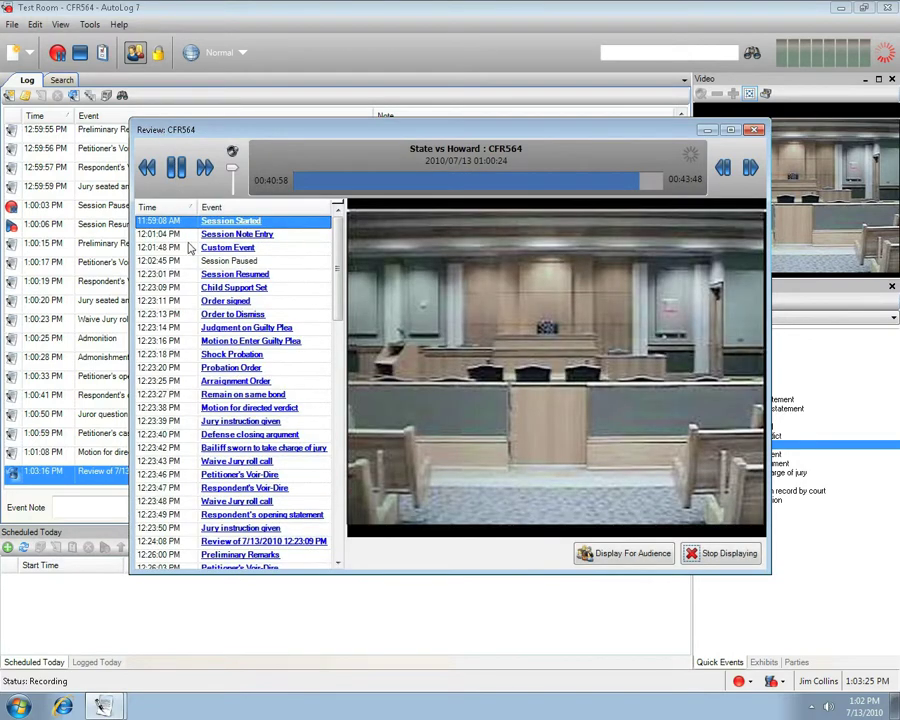
{"action": "scroll", "coordinate": [209, 510], "scroll_direction": "down", "scroll_amount": 9}
{"action": "left_click", "coordinate": [205, 546]}
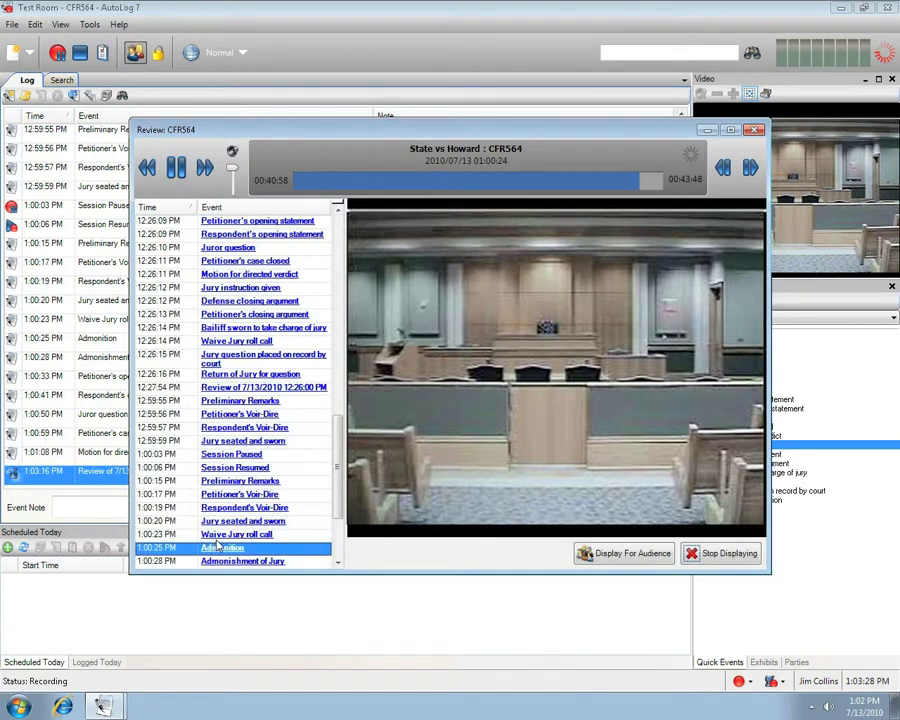
{"action": "key", "text": "Down"}
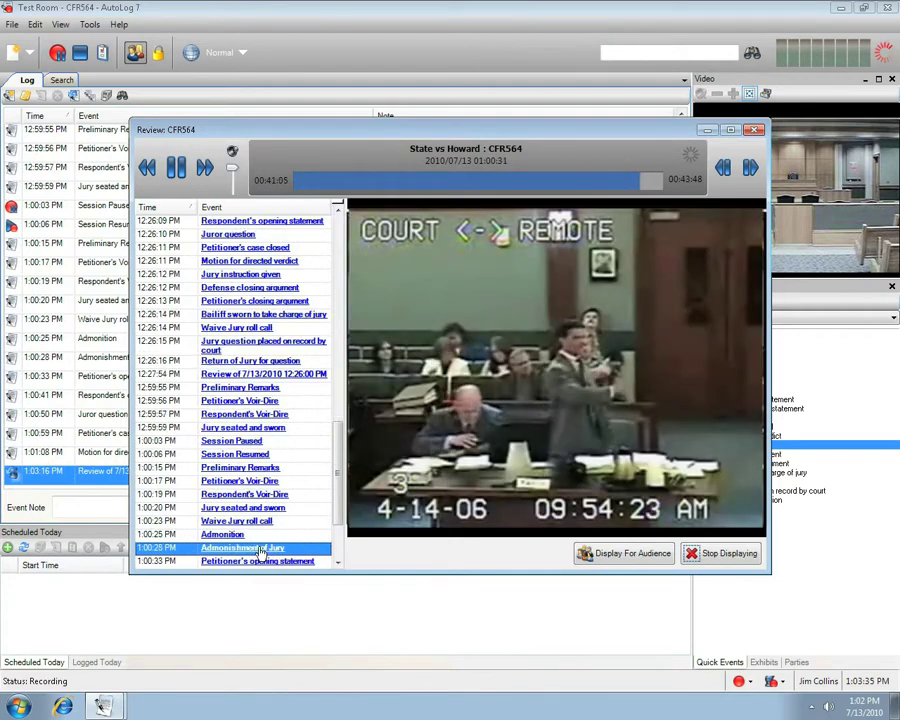
{"action": "key", "text": "Down"}
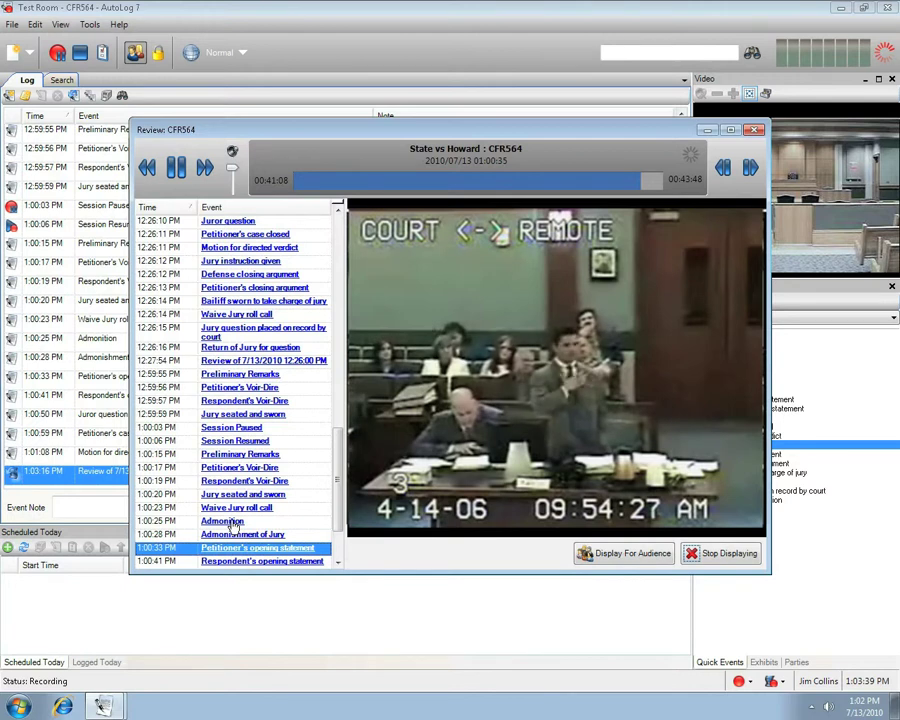
{"action": "left_click", "coordinate": [231, 522]}
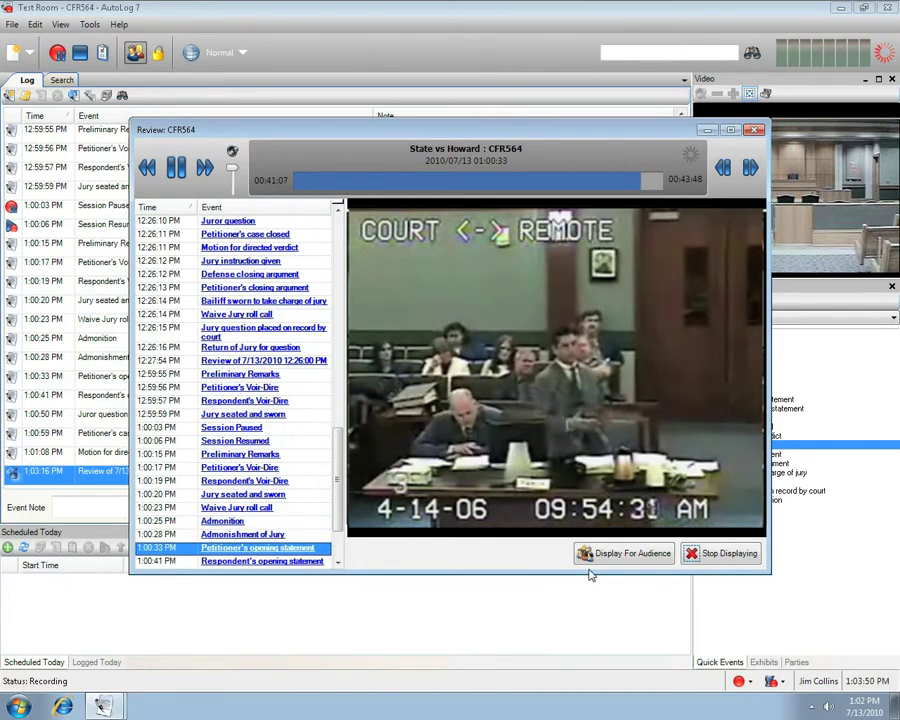
{"action": "left_click", "coordinate": [755, 130]}
- Log the Defense closing argument and Bailiff sworn to take charge of jury quick events
{"action": "left_click", "coordinate": [720, 455]}
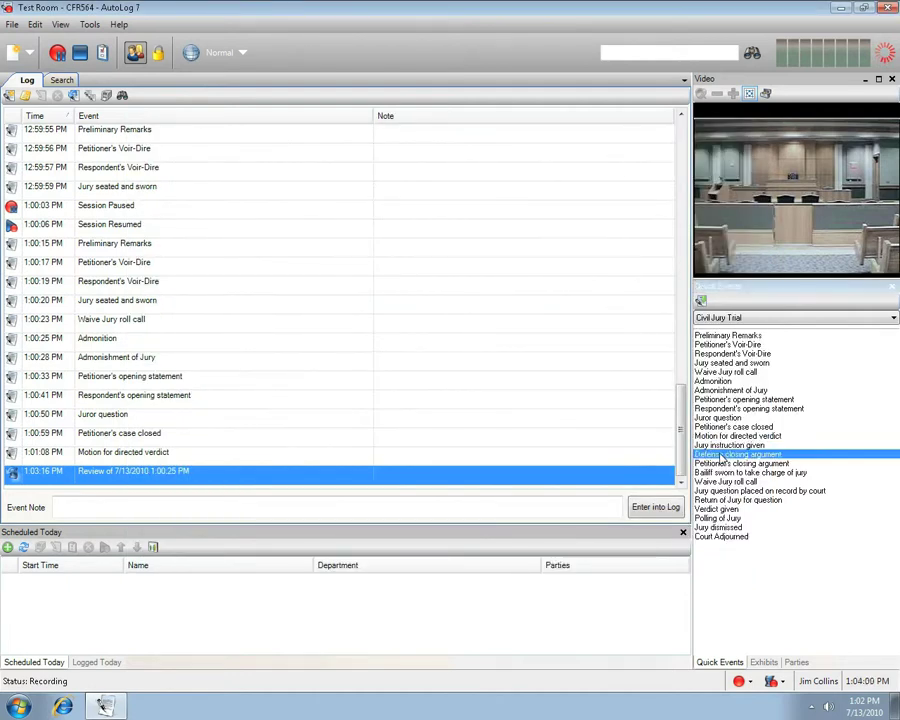
{"action": "double_click", "coordinate": [720, 456]}
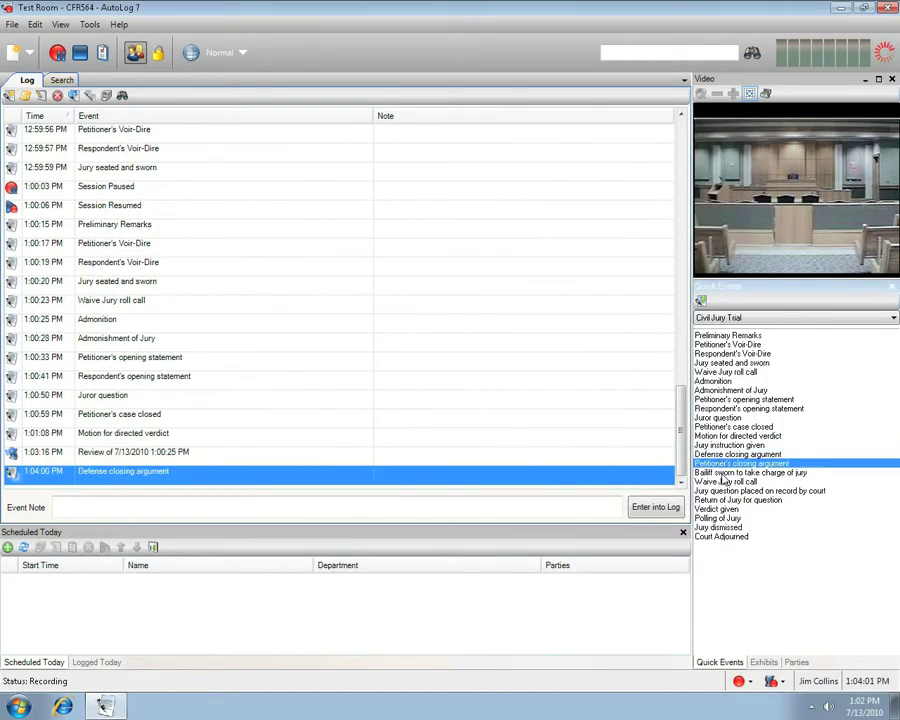
{"action": "double_click", "coordinate": [724, 474]}
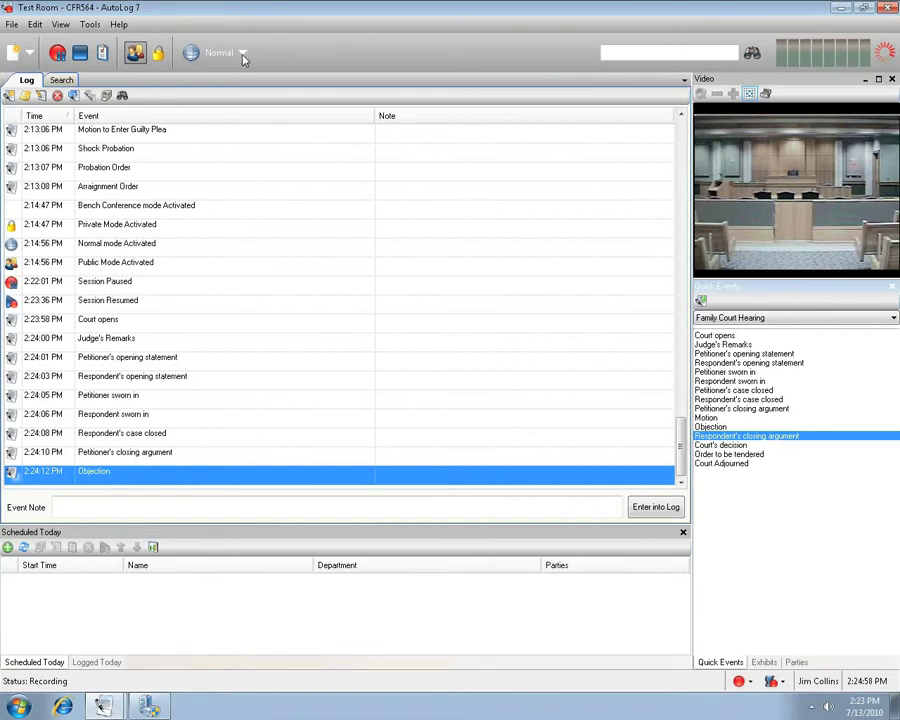
- Switch the system mode to Bench Conference, then back to Normal
{"action": "left_click", "coordinate": [243, 55]}
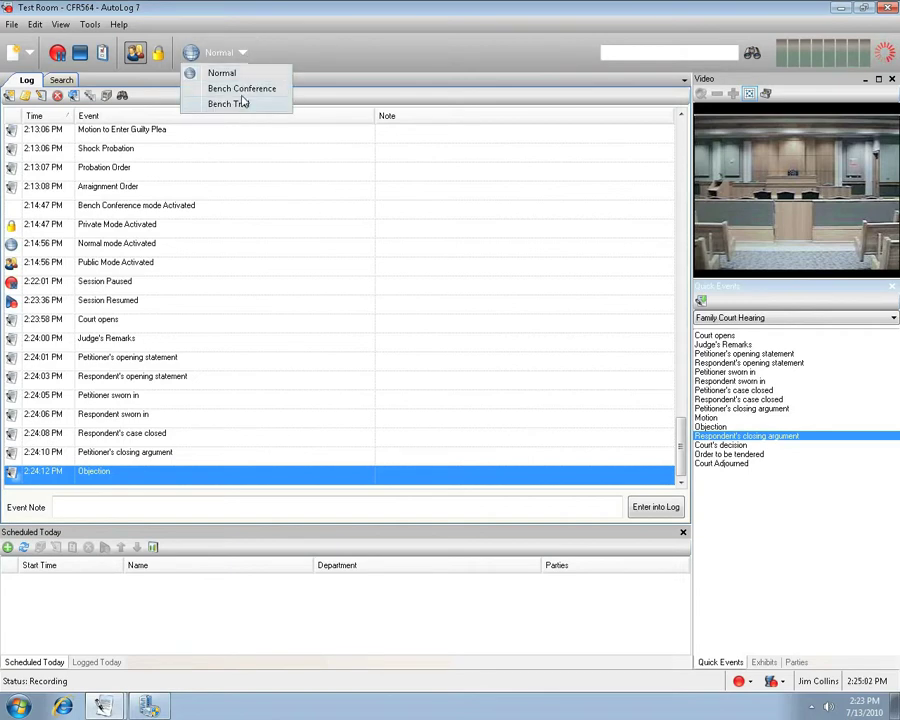
{"action": "left_click", "coordinate": [243, 90]}
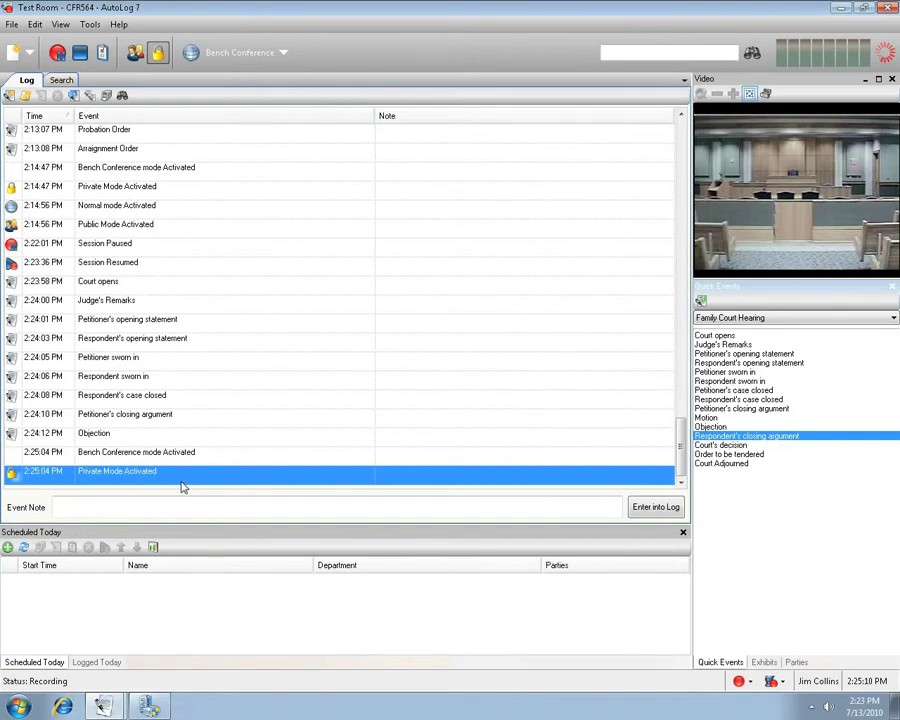
{"action": "left_click", "coordinate": [220, 55]}
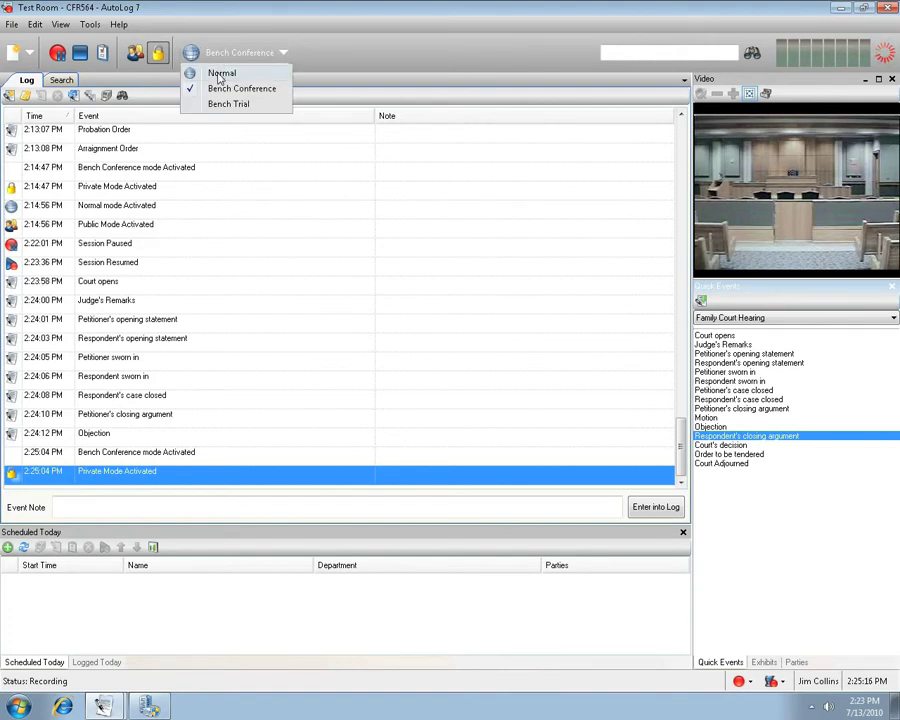
{"action": "left_click", "coordinate": [220, 75]}
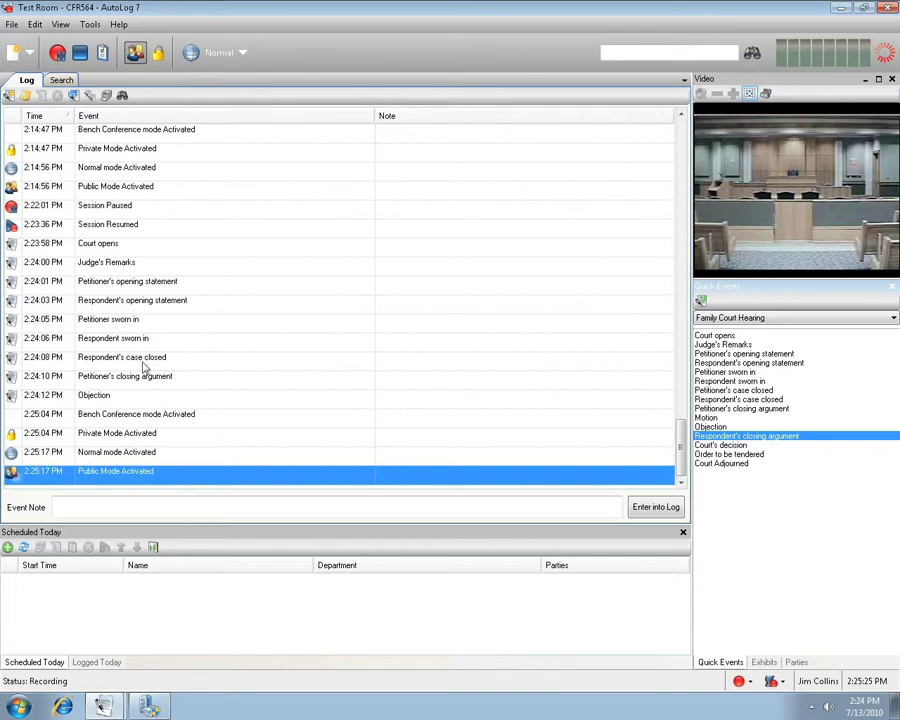
- Show the system modes panel, then toggle Bench Conference mode on and back to Normal
{"action": "left_click", "coordinate": [61, 26]}
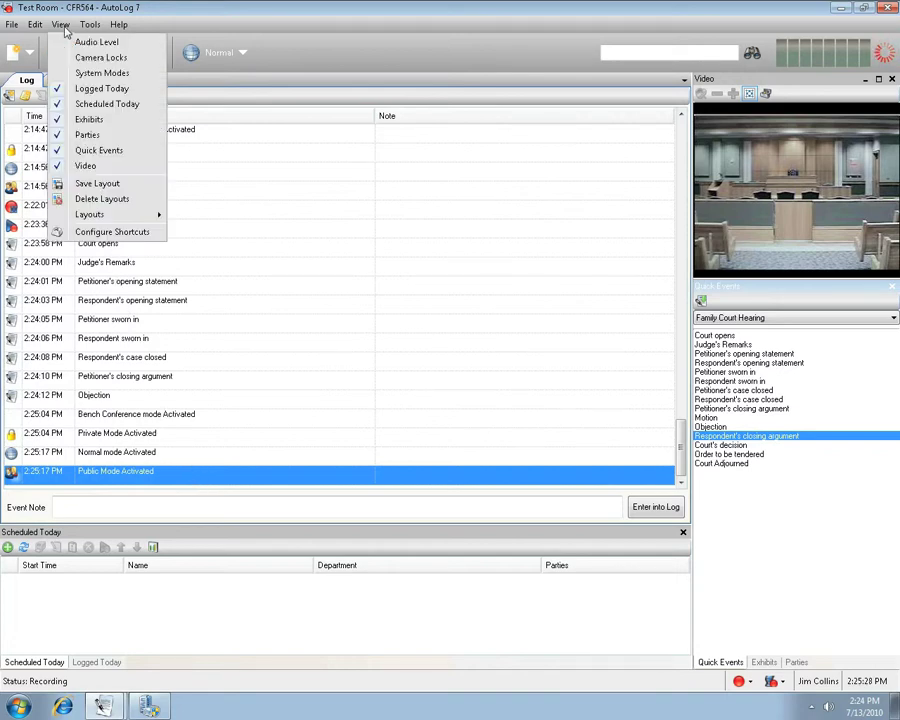
{"action": "left_click", "coordinate": [96, 74]}
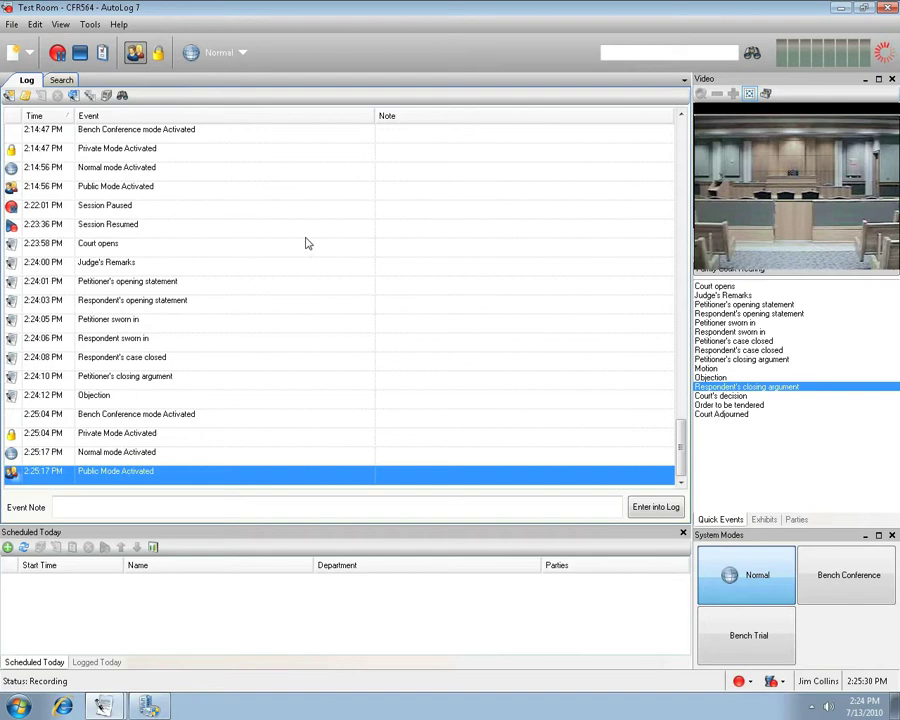
{"action": "left_click", "coordinate": [822, 580]}
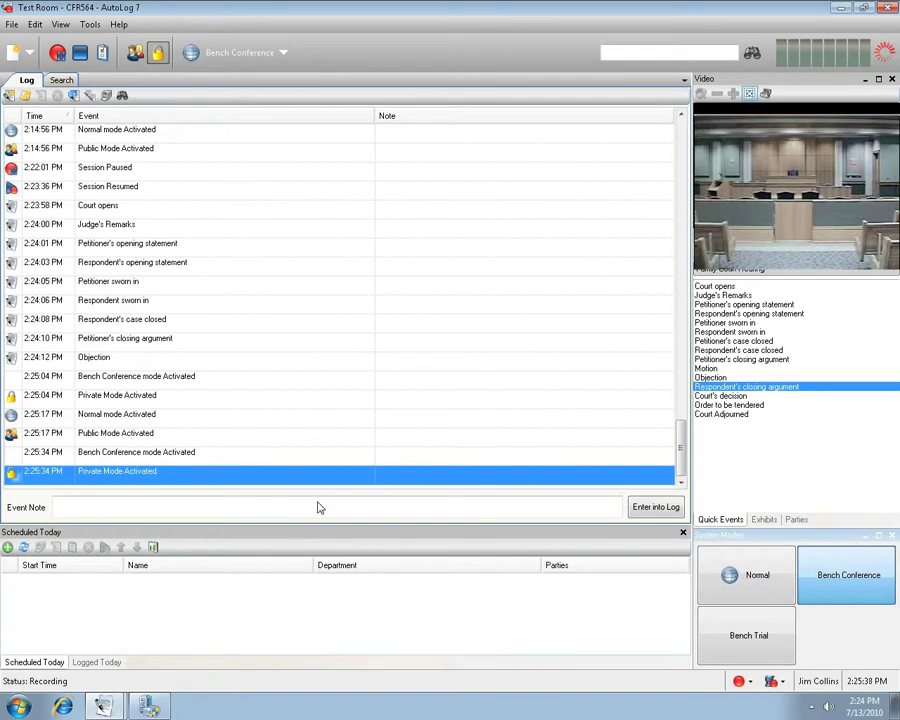
{"action": "left_click", "coordinate": [744, 600]}
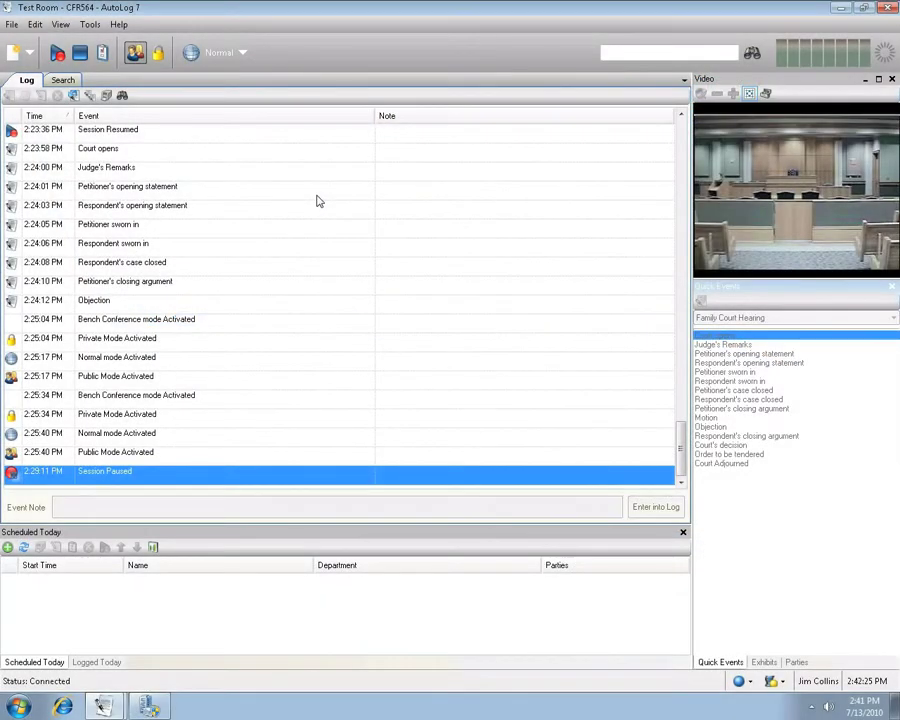
- Set the session search to look in Name across All dates
{"action": "left_click", "coordinate": [64, 81]}
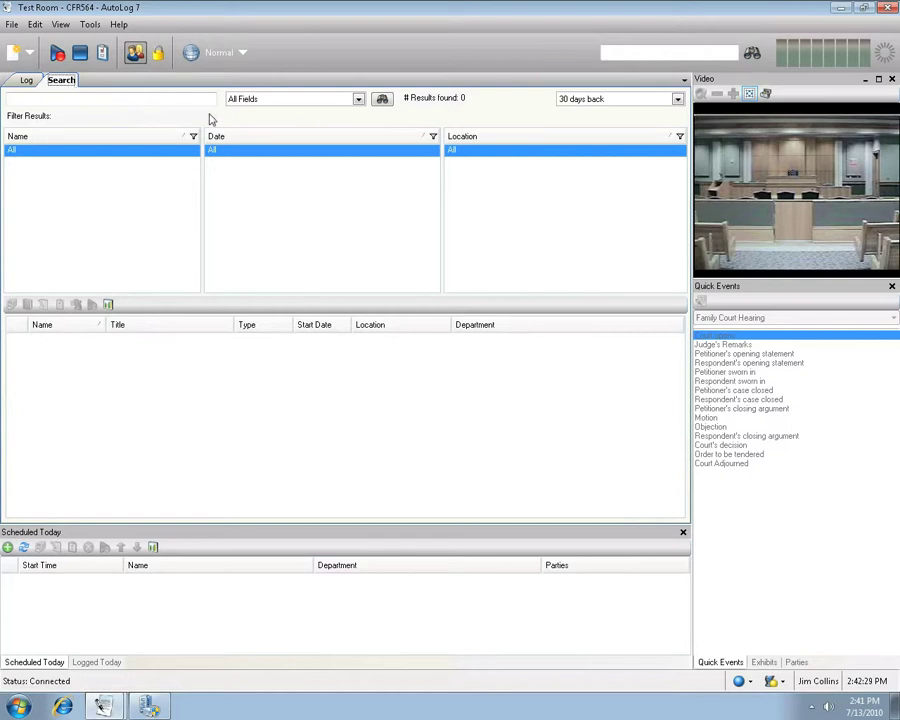
{"action": "left_click", "coordinate": [357, 98]}
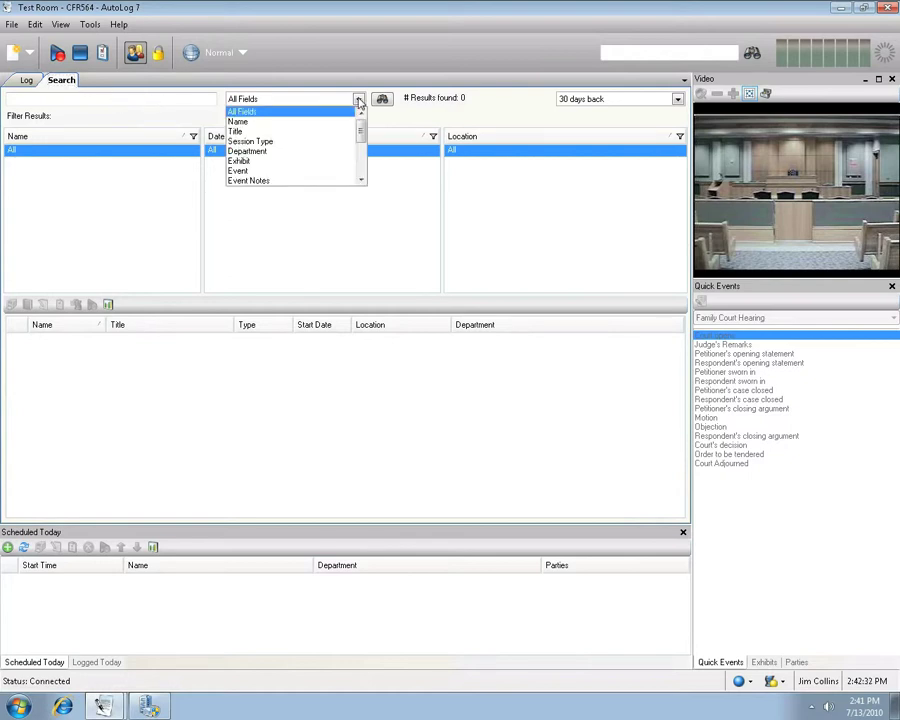
{"action": "left_click", "coordinate": [247, 123]}
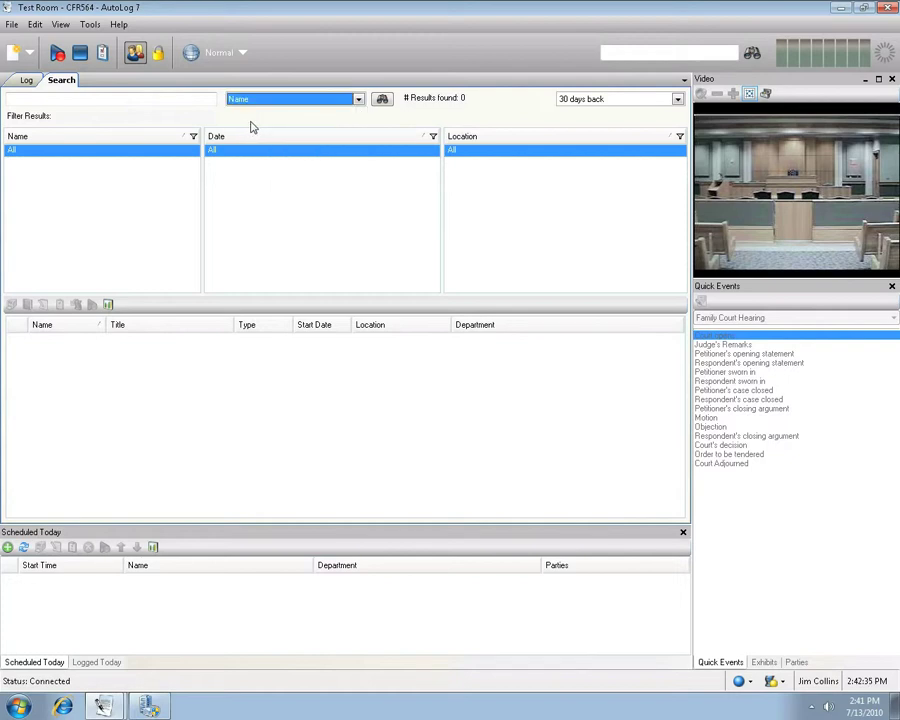
{"action": "left_click", "coordinate": [678, 101]}
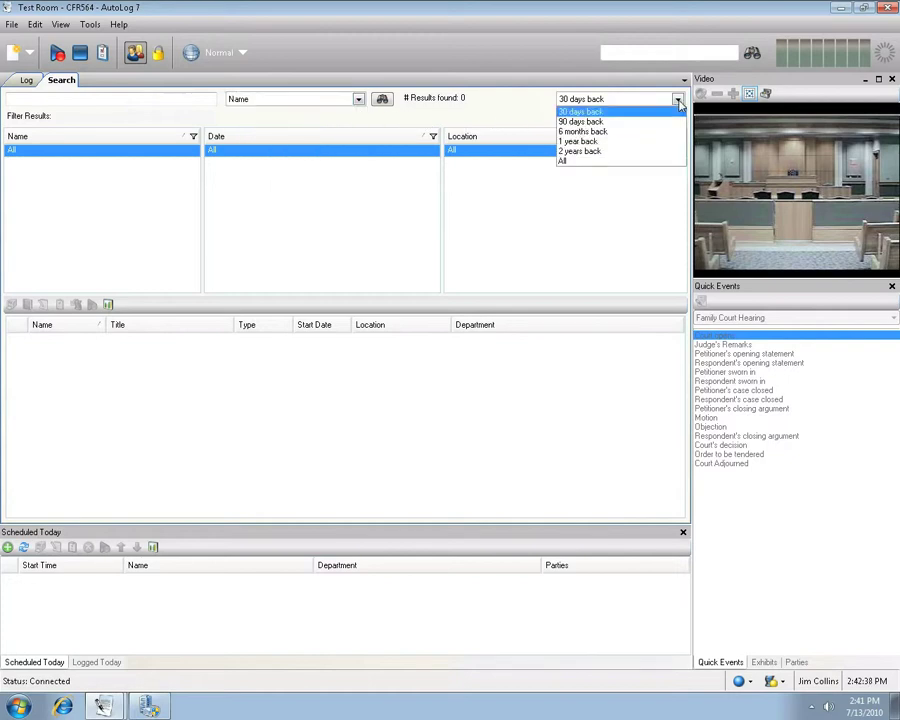
{"action": "left_click", "coordinate": [587, 162]}
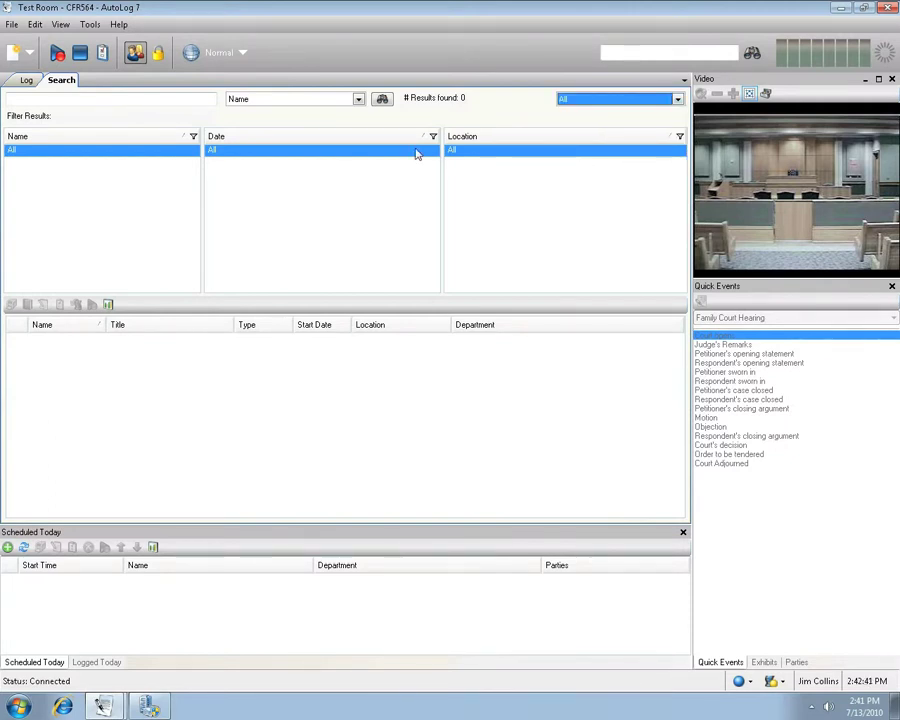
- Search session names for 'C' and narrow the results to the 2010-07-12 session CDR43
{"action": "left_click", "coordinate": [30, 101]}
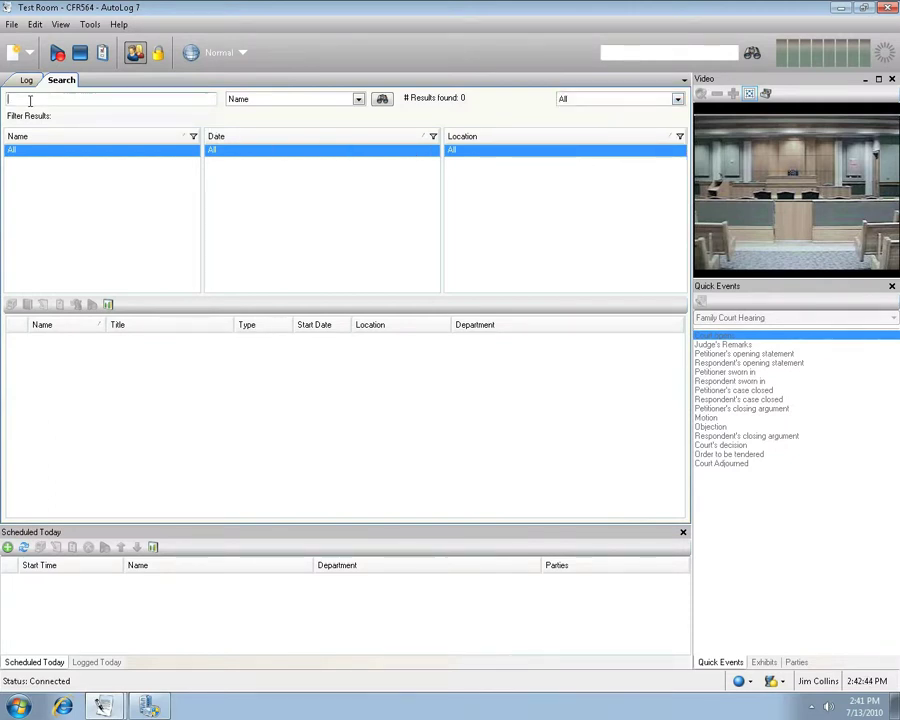
{"action": "type", "text": "C"}
{"action": "left_click", "coordinate": [382, 100]}
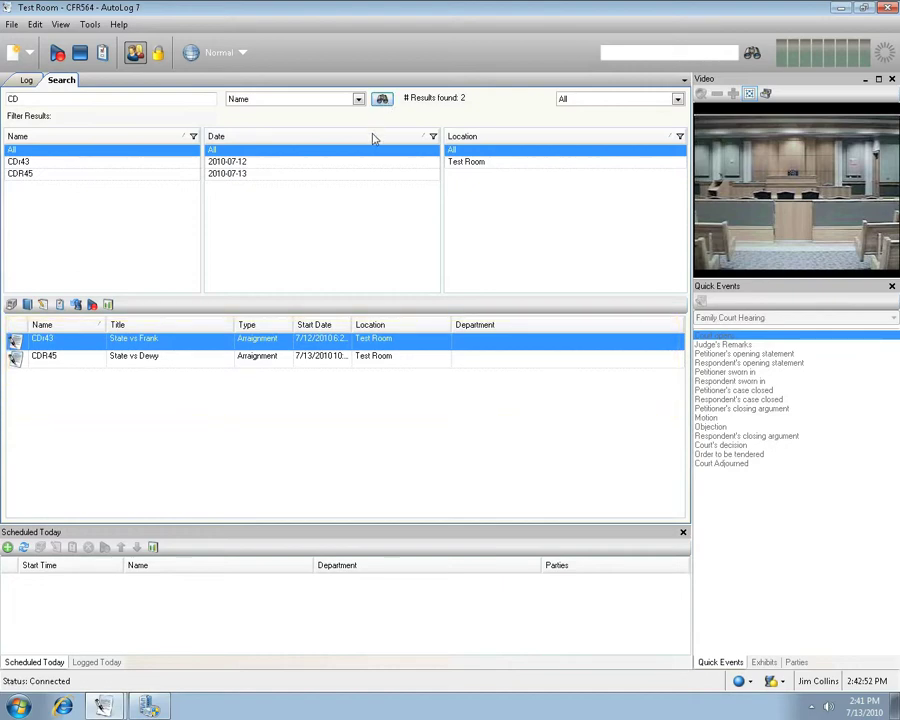
{"action": "left_click", "coordinate": [222, 163]}
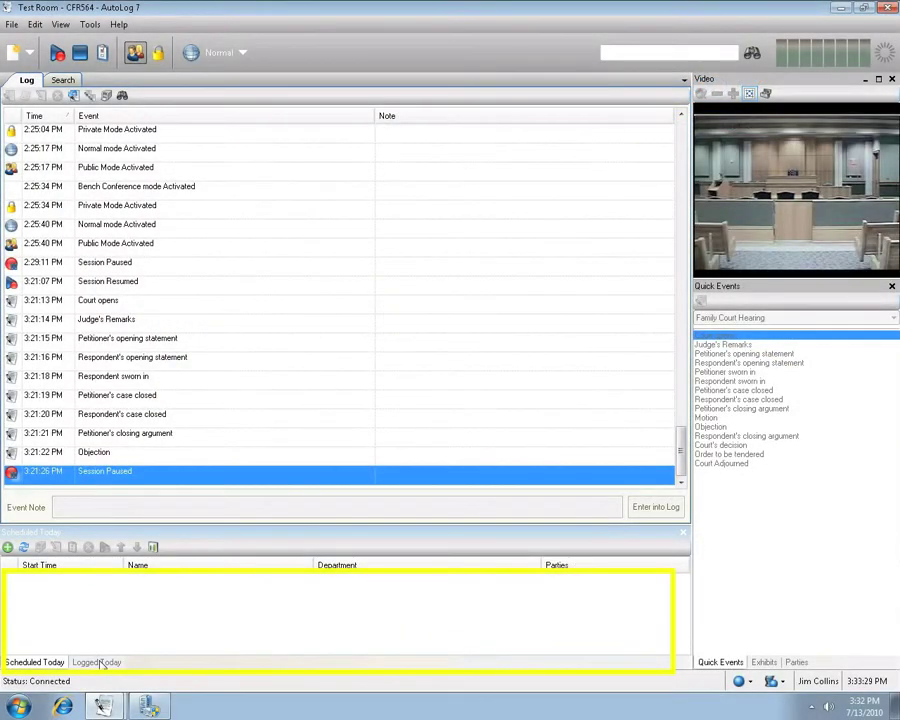
- Show the sessions logged today and launch the Print Report for Today wizard
{"action": "left_click", "coordinate": [100, 662]}
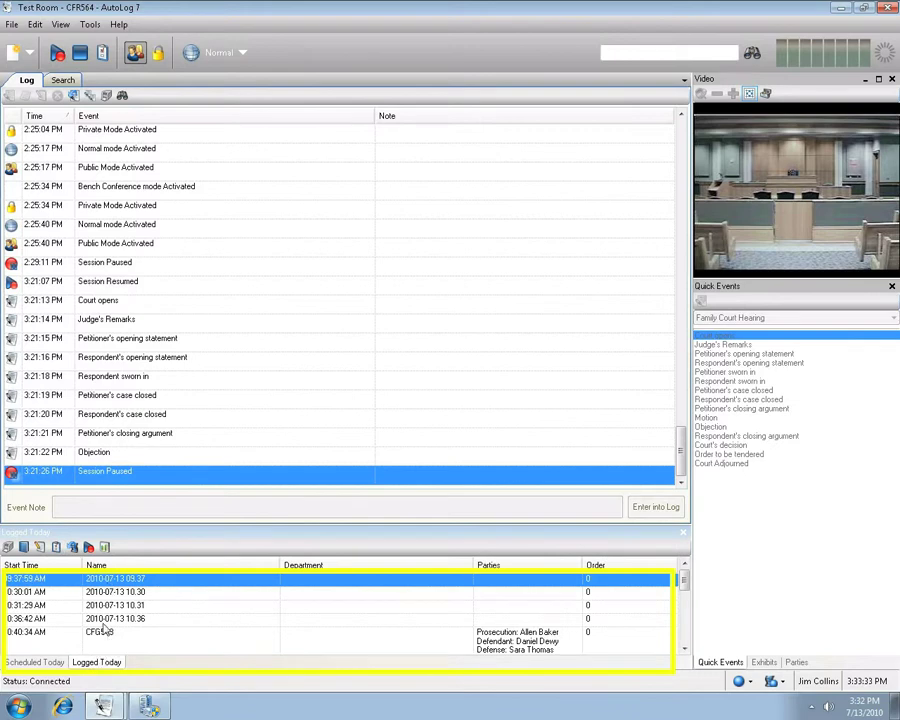
{"action": "left_click", "coordinate": [14, 25]}
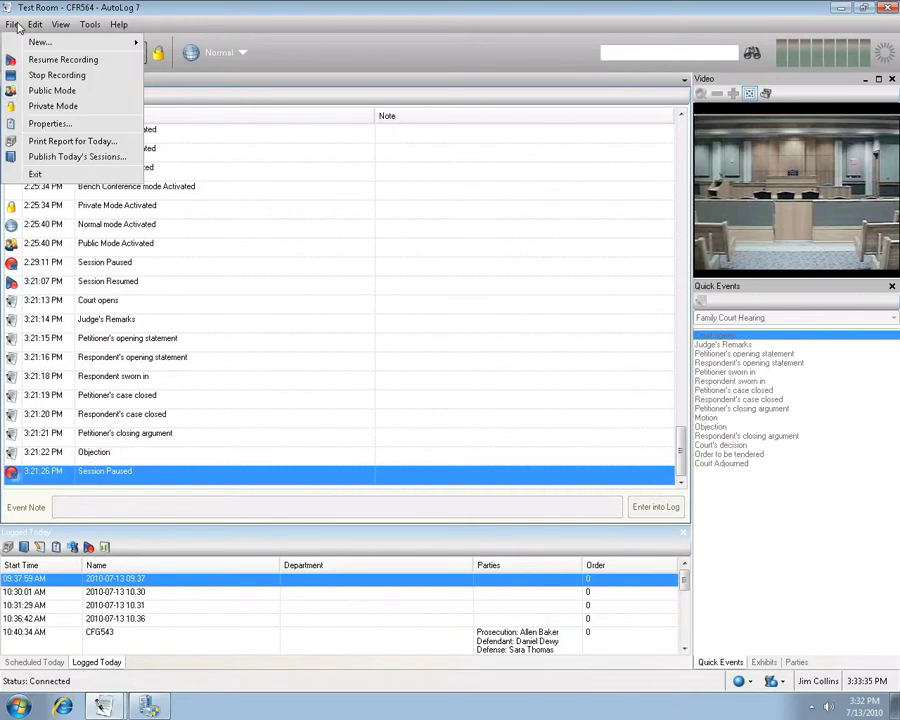
{"action": "left_click", "coordinate": [66, 142]}
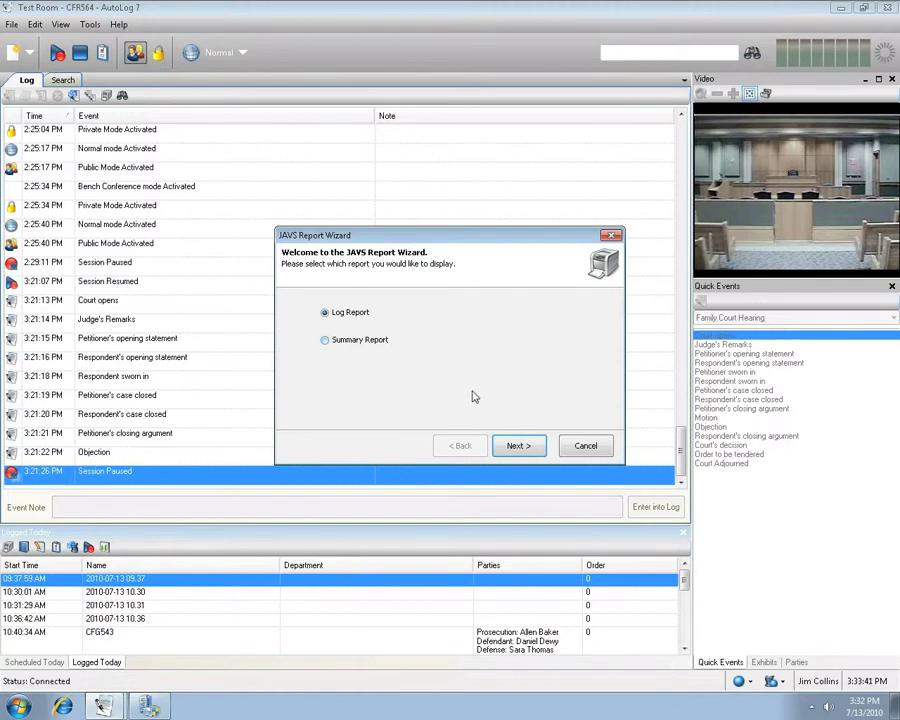
- Include private events, notes and private notes in the Log Report
{"action": "left_click", "coordinate": [516, 447]}
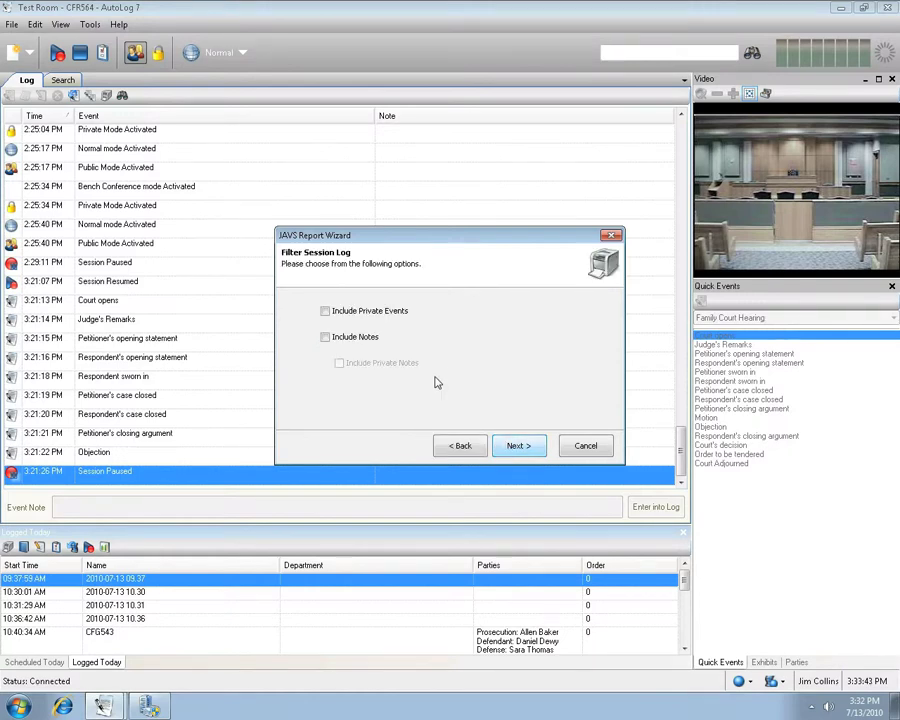
{"action": "left_click", "coordinate": [325, 312]}
{"action": "left_click", "coordinate": [325, 338]}
{"action": "left_click", "coordinate": [339, 364]}
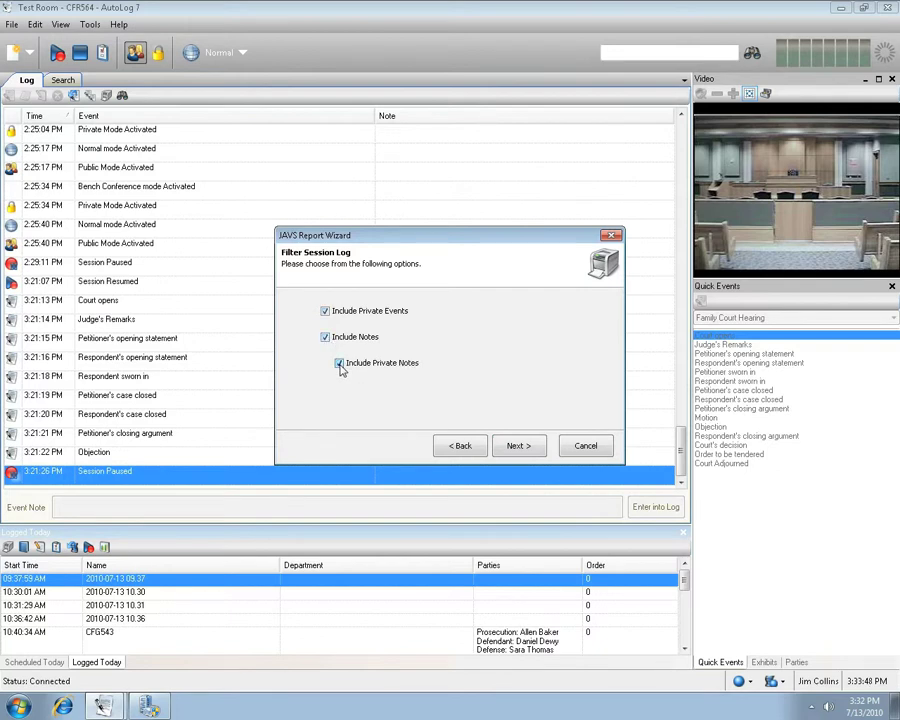
- Keep today's sessions checked and generate the report
{"action": "left_click", "coordinate": [517, 448]}
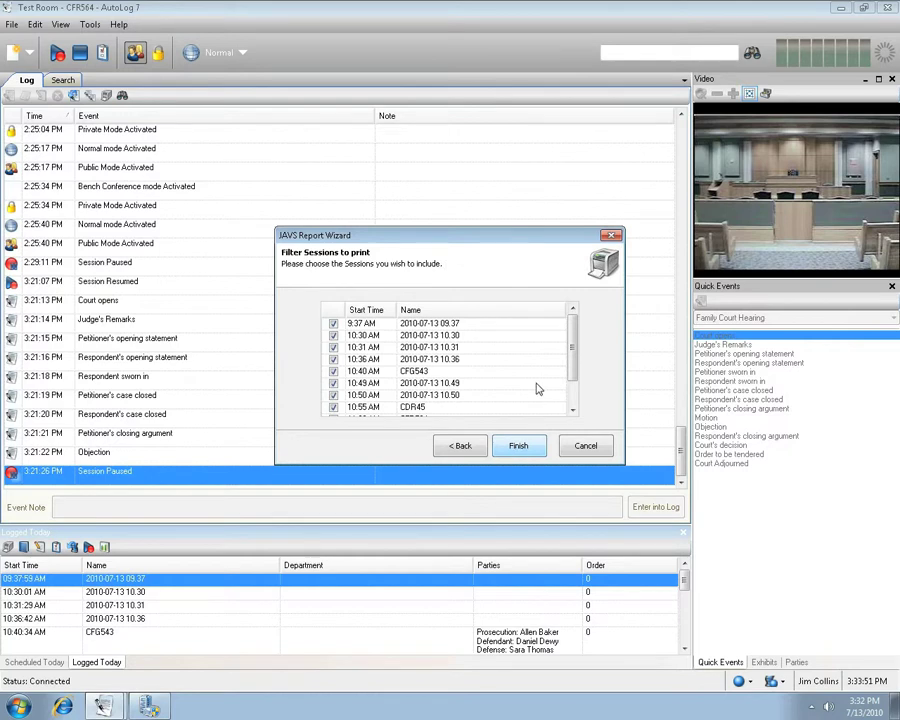
{"action": "scroll", "coordinate": [569, 372], "scroll_direction": "down", "scroll_amount": 1}
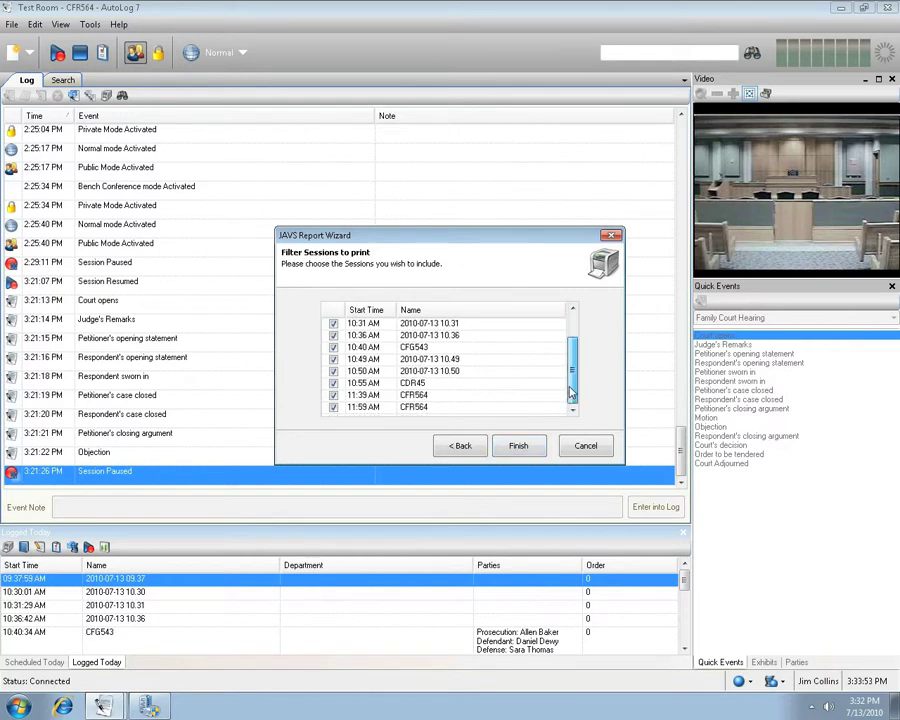
{"action": "scroll", "coordinate": [572, 380], "scroll_direction": "up", "scroll_amount": 1}
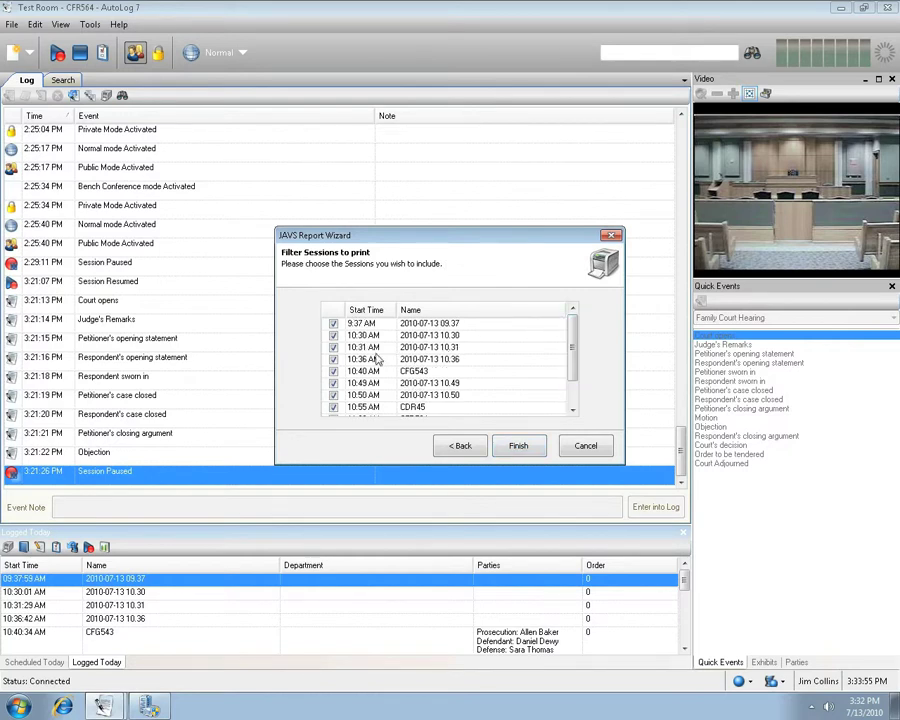
{"action": "left_click", "coordinate": [334, 362]}
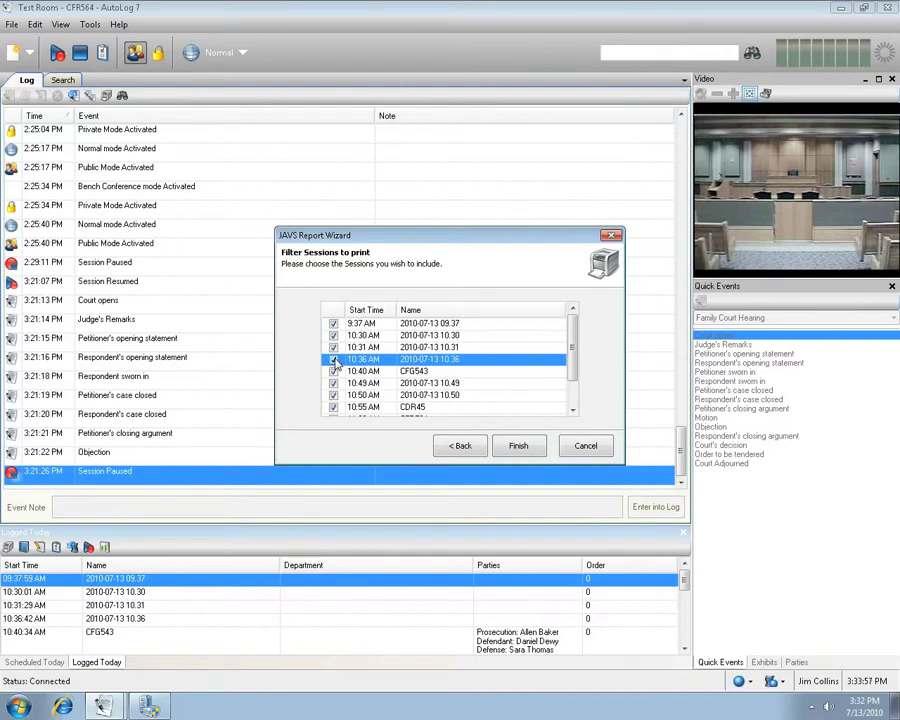
{"action": "left_click", "coordinate": [517, 449]}
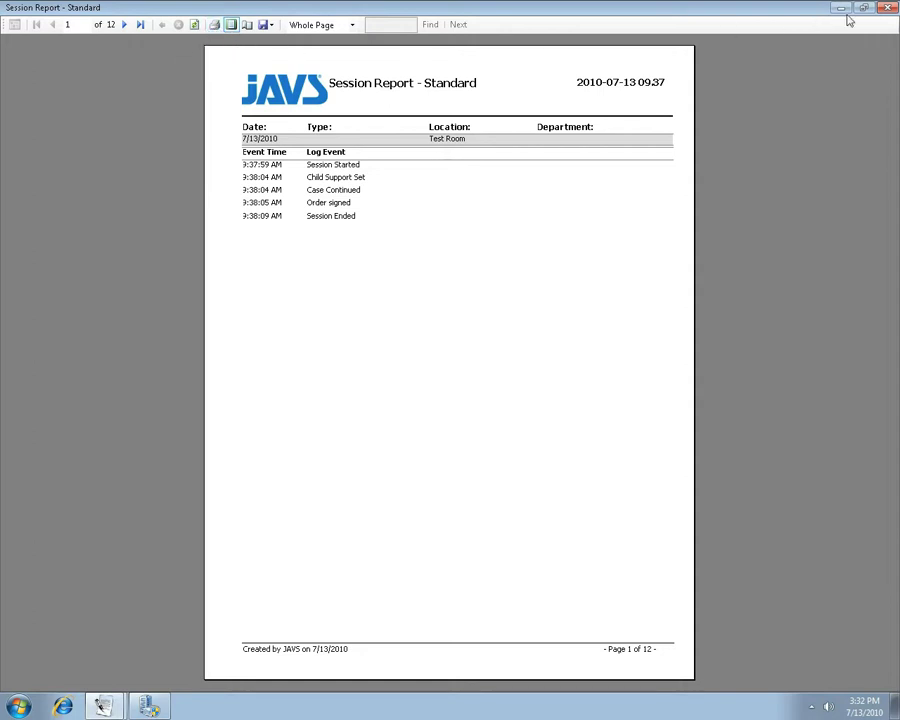
- Close the Session Report viewer to return to the main log window
{"action": "left_click", "coordinate": [886, 8]}
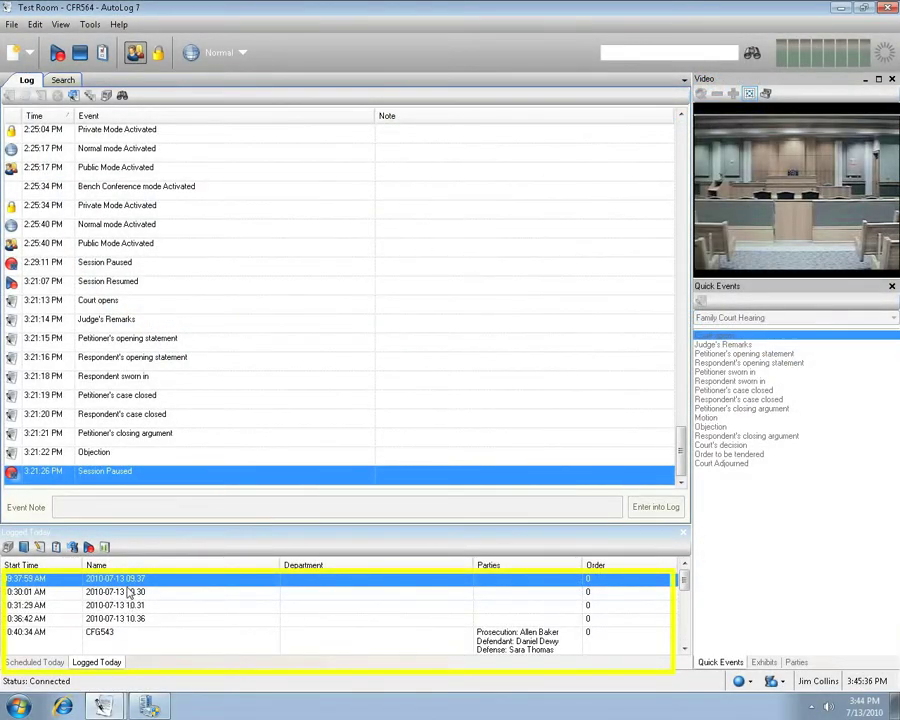
- Start publishing today's sessions with the desktop's New folder as the destination
{"action": "left_click", "coordinate": [12, 24]}
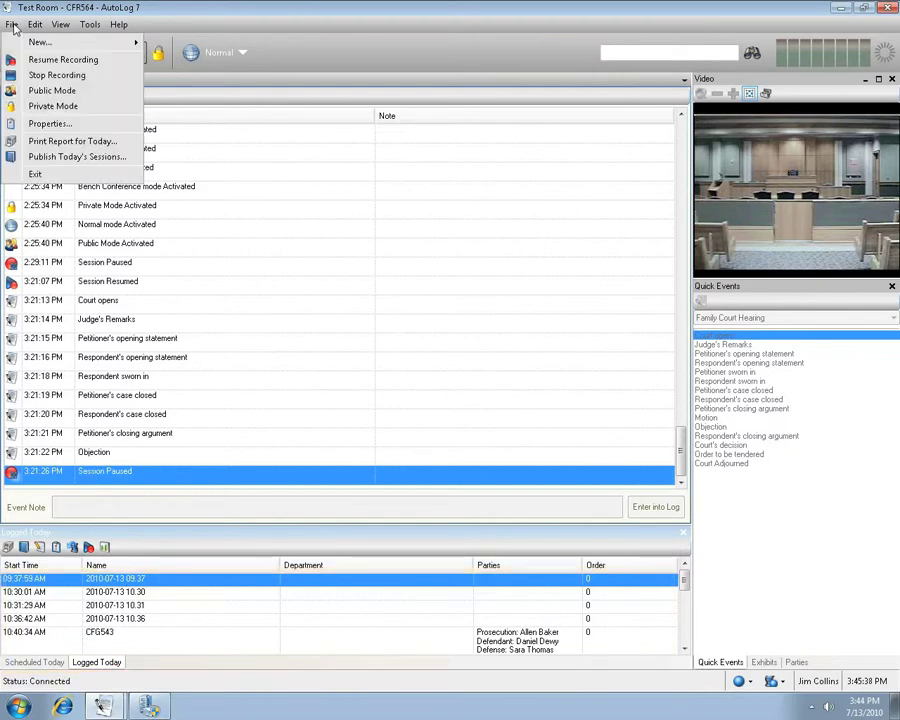
{"action": "left_click", "coordinate": [60, 157]}
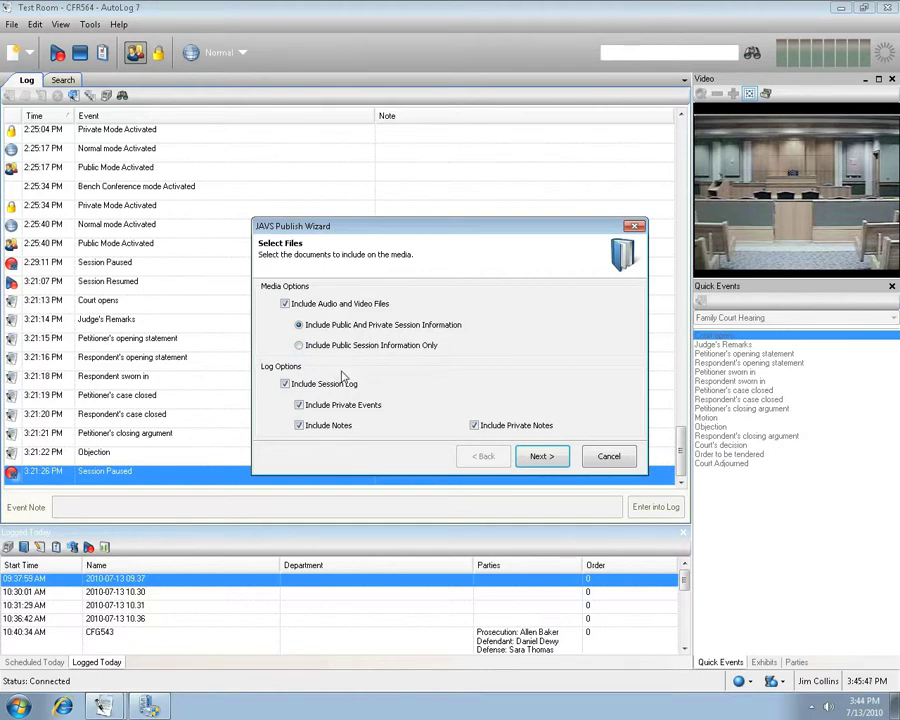
{"action": "left_click", "coordinate": [540, 456]}
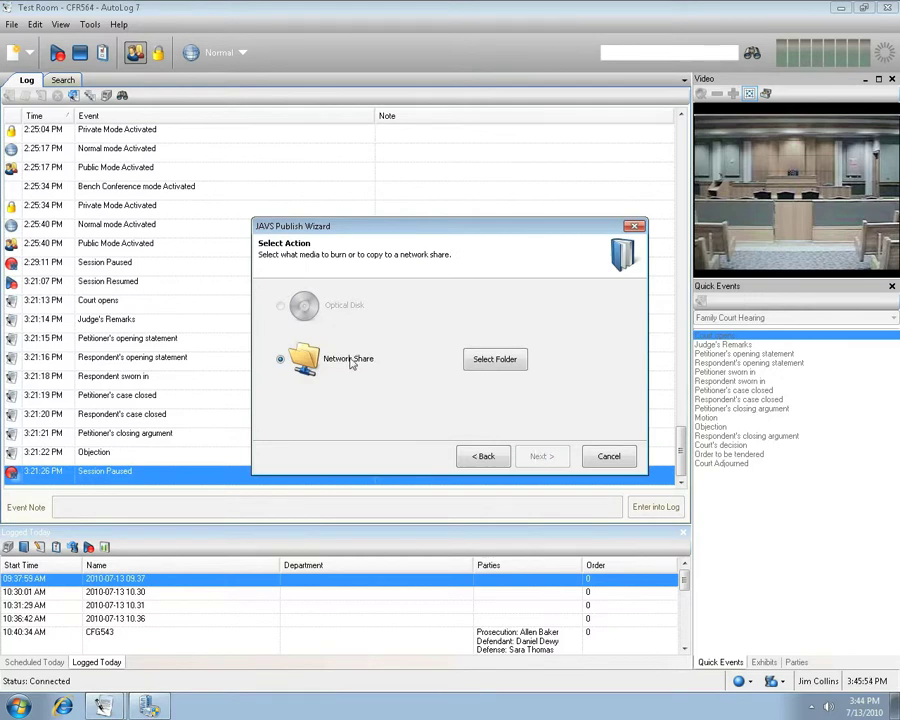
{"action": "left_click", "coordinate": [494, 360]}
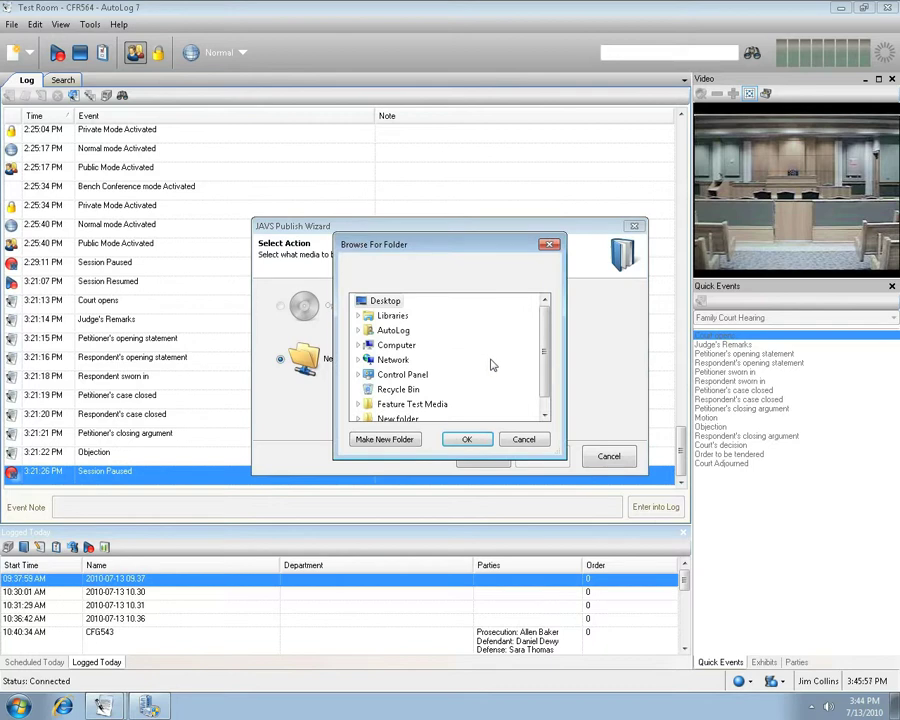
{"action": "left_click", "coordinate": [400, 418]}
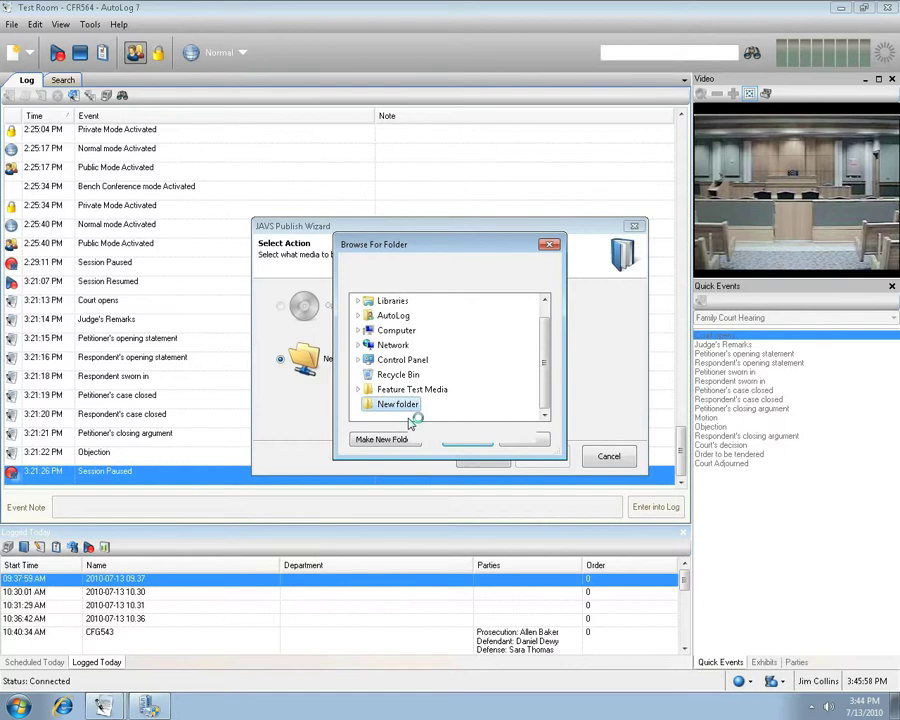
{"action": "left_click", "coordinate": [462, 440]}
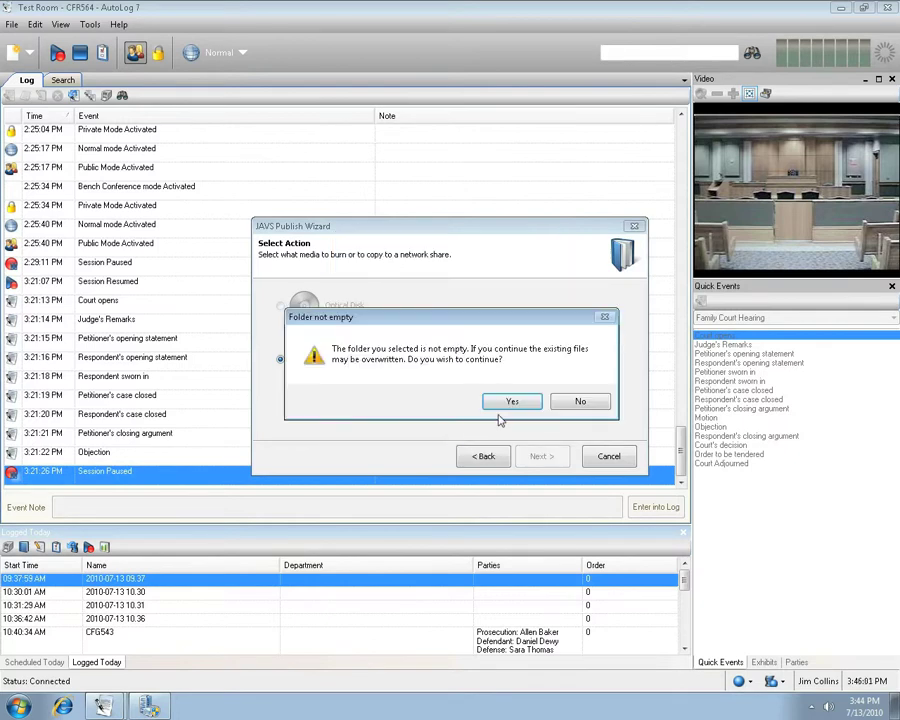
- Allow overwriting, copy the 201.05 MB of session files, and finish the wizard
{"action": "left_click", "coordinate": [512, 402]}
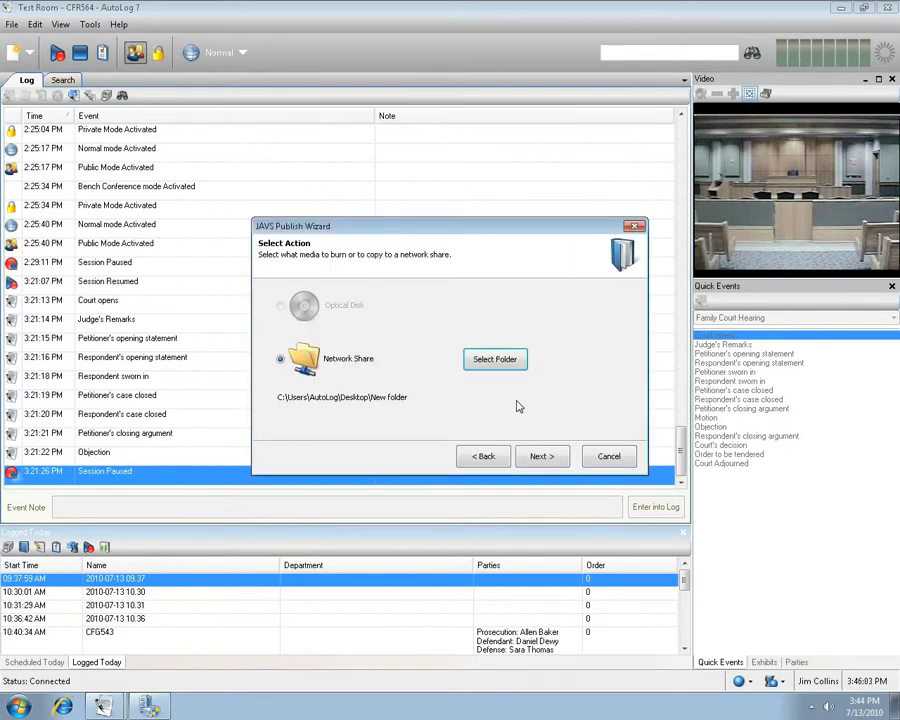
{"action": "left_click", "coordinate": [540, 458]}
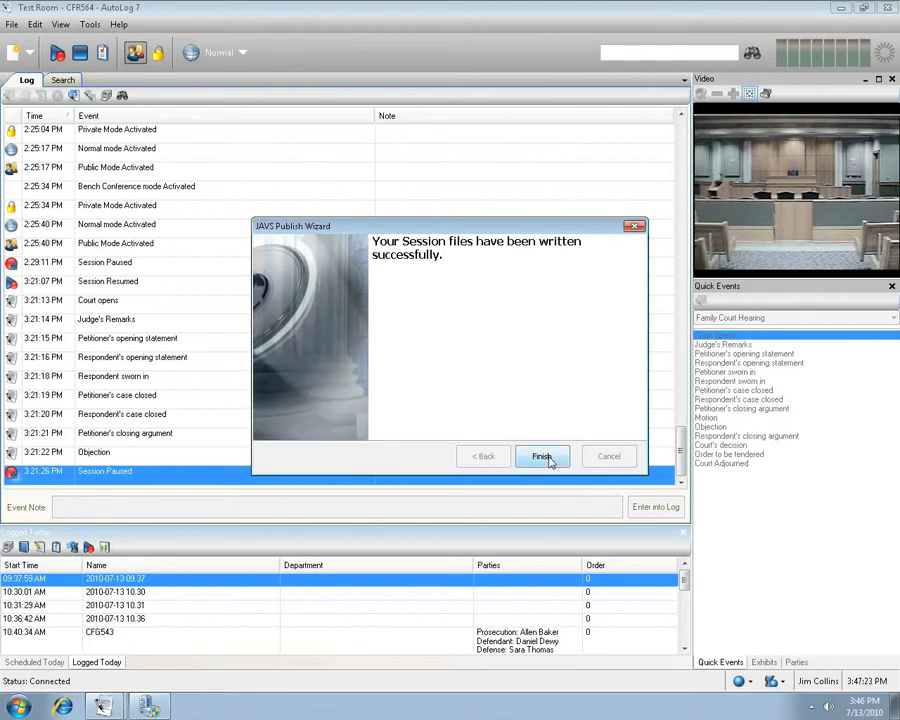
{"action": "left_click", "coordinate": [541, 457]}
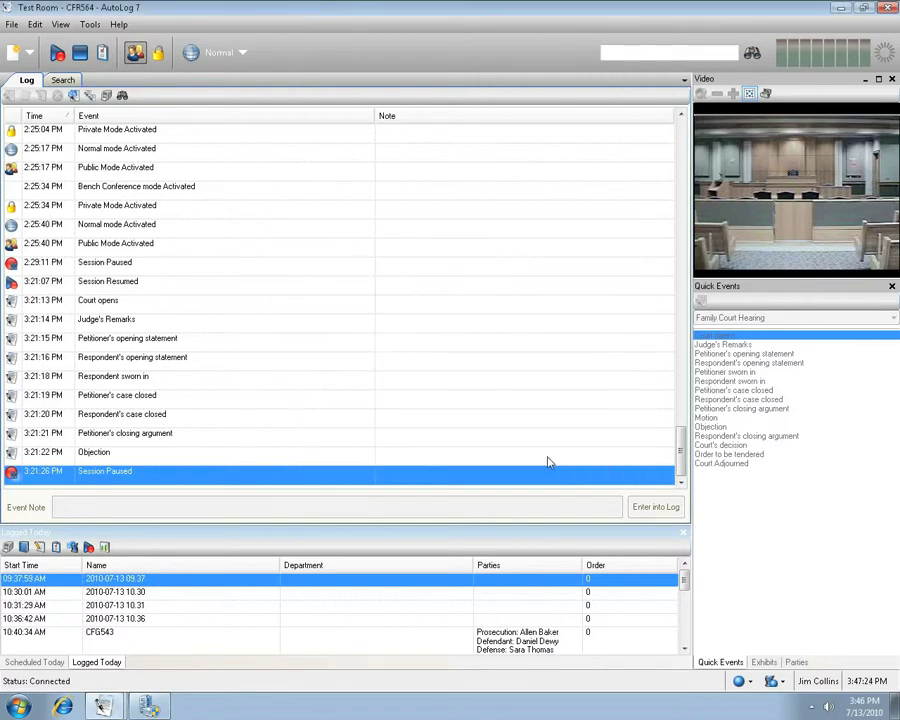